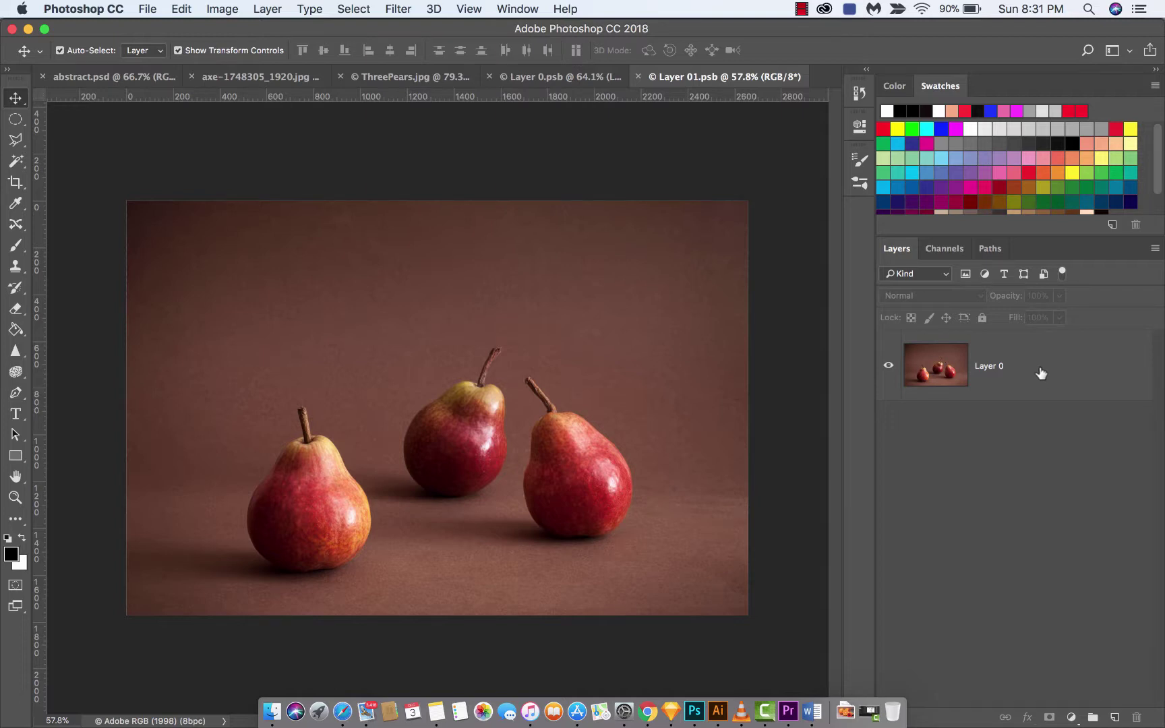
Convert the pear photo's Layer 0 into a smart object.
{"action": "left_click", "coordinate": [947, 382]}
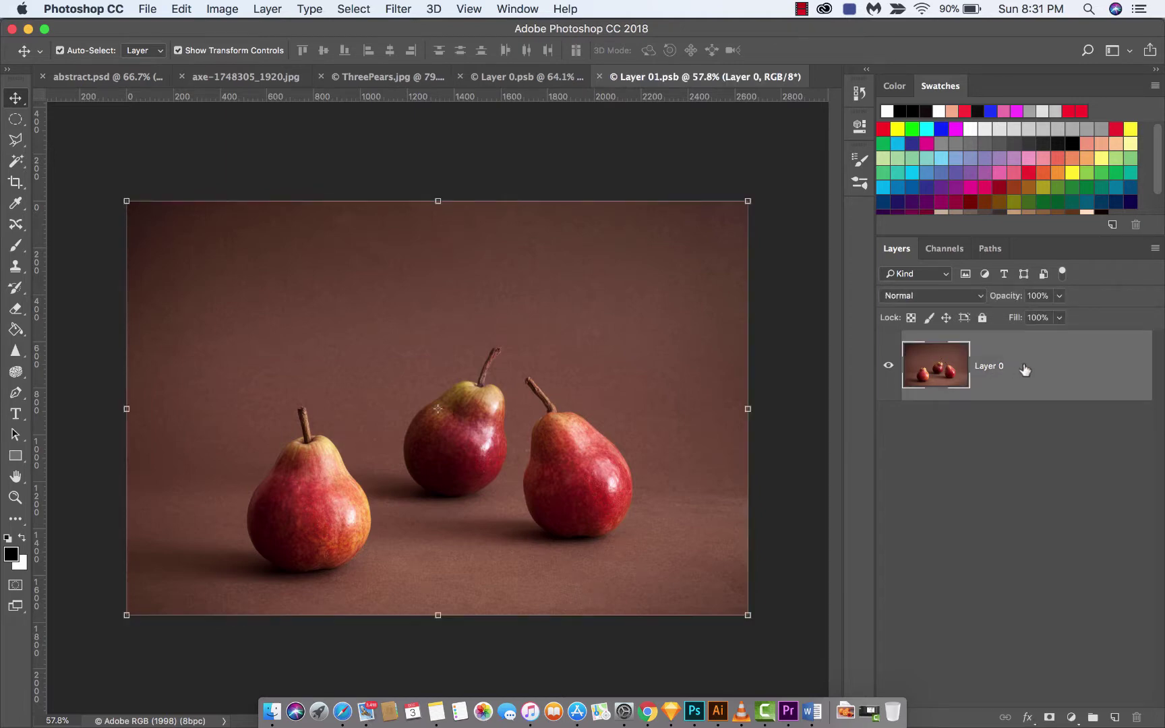
{"action": "right_click", "coordinate": [1066, 372]}
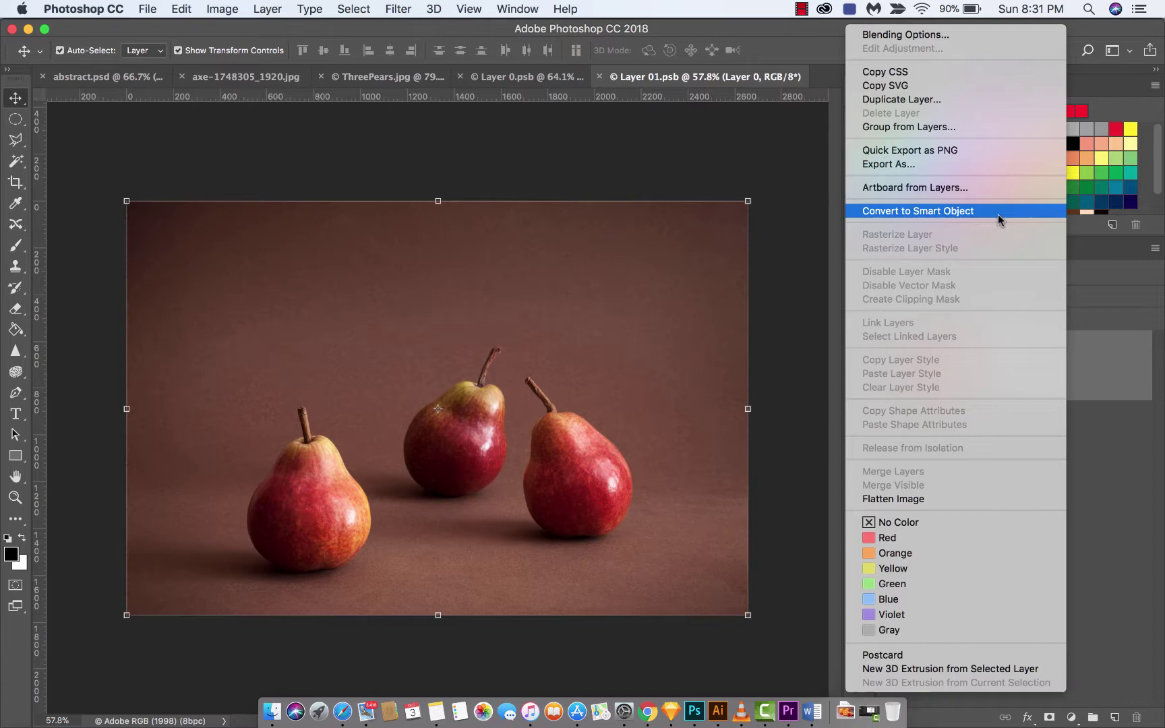
{"action": "left_click", "coordinate": [998, 215]}
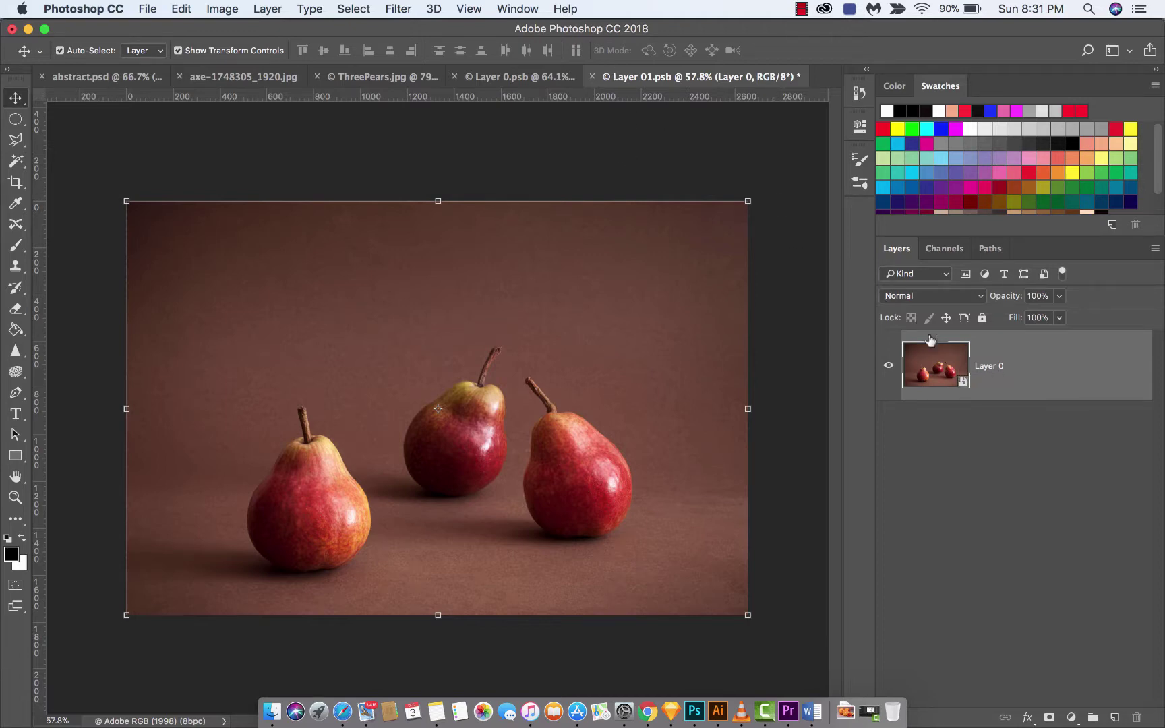
Apply Filter > Blur Gallery > Field Blur to the smart object.
{"action": "left_click", "coordinate": [388, 6]}
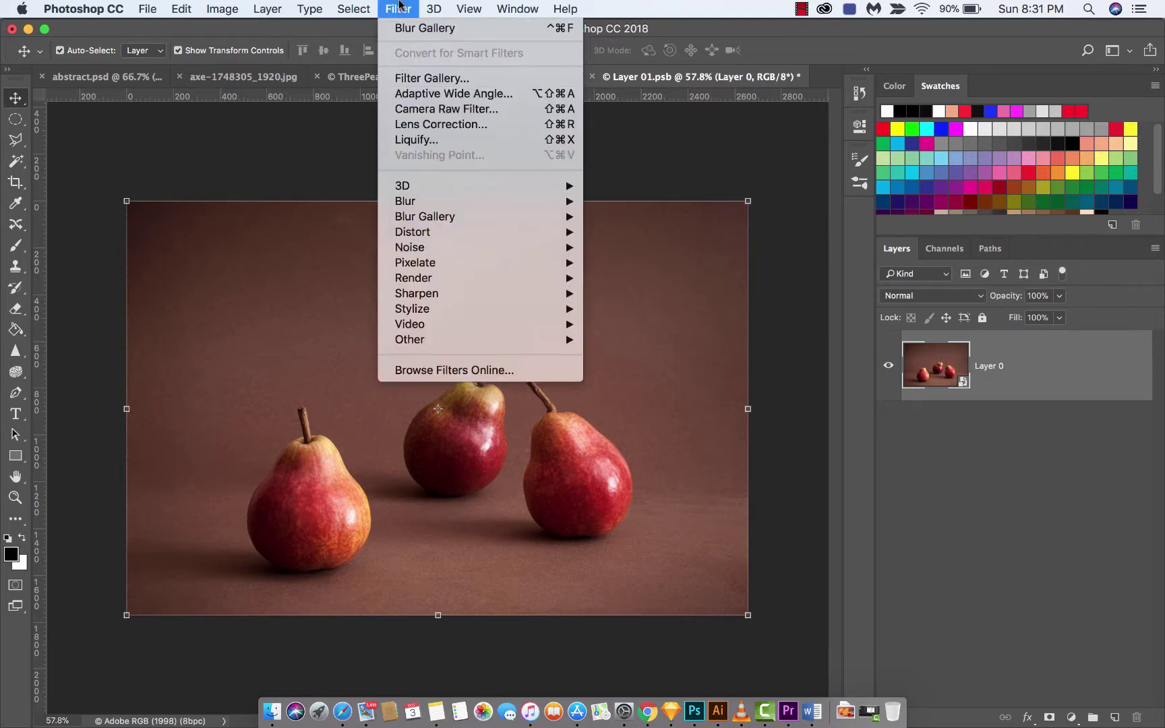
{"action": "mouse_move", "coordinate": [418, 214]}
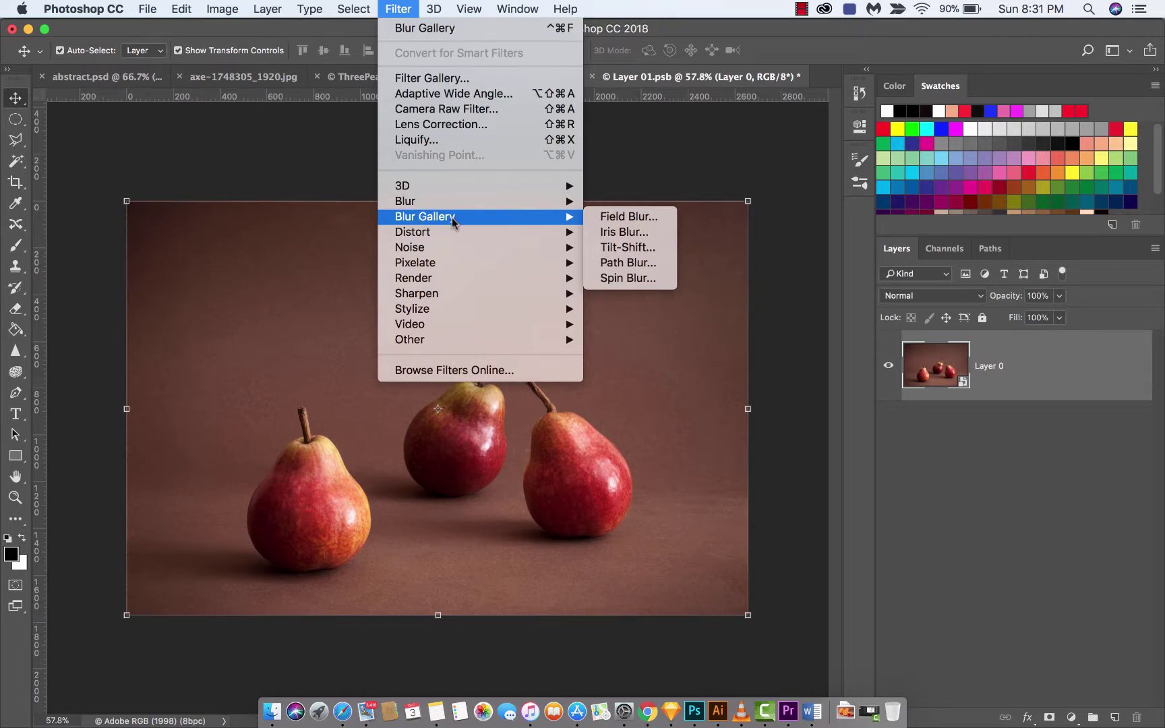
{"action": "left_click", "coordinate": [633, 219]}
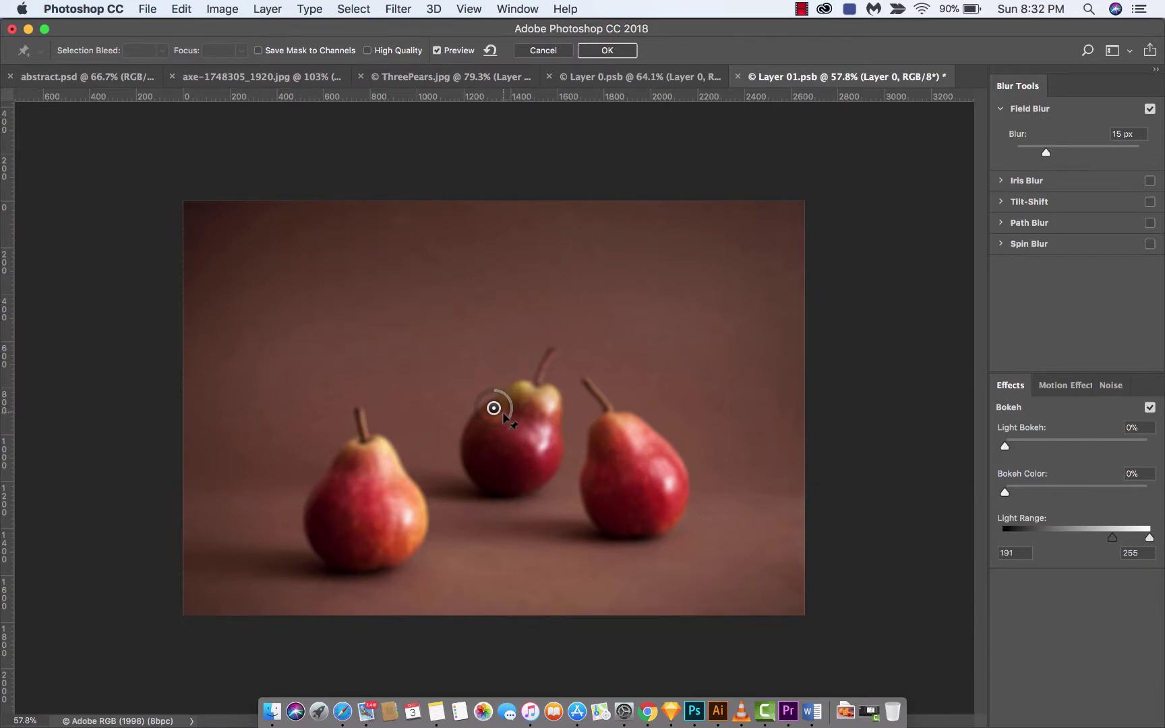
Set the first blur point to 10 px, add points on the left and right pears, and move the middle point lower.
{"action": "mouse_move", "coordinate": [496, 424]}
{"action": "mouse_move", "coordinate": [496, 424]}
{"action": "left_mouse_down"}
{"action": "mouse_move", "coordinate": [470, 408]}
{"action": "mouse_move", "coordinate": [480, 424]}
{"action": "mouse_move", "coordinate": [513, 408]}
{"action": "left_mouse_up"}
{"action": "left_click", "coordinate": [366, 505]}
{"action": "left_click", "coordinate": [639, 472]}
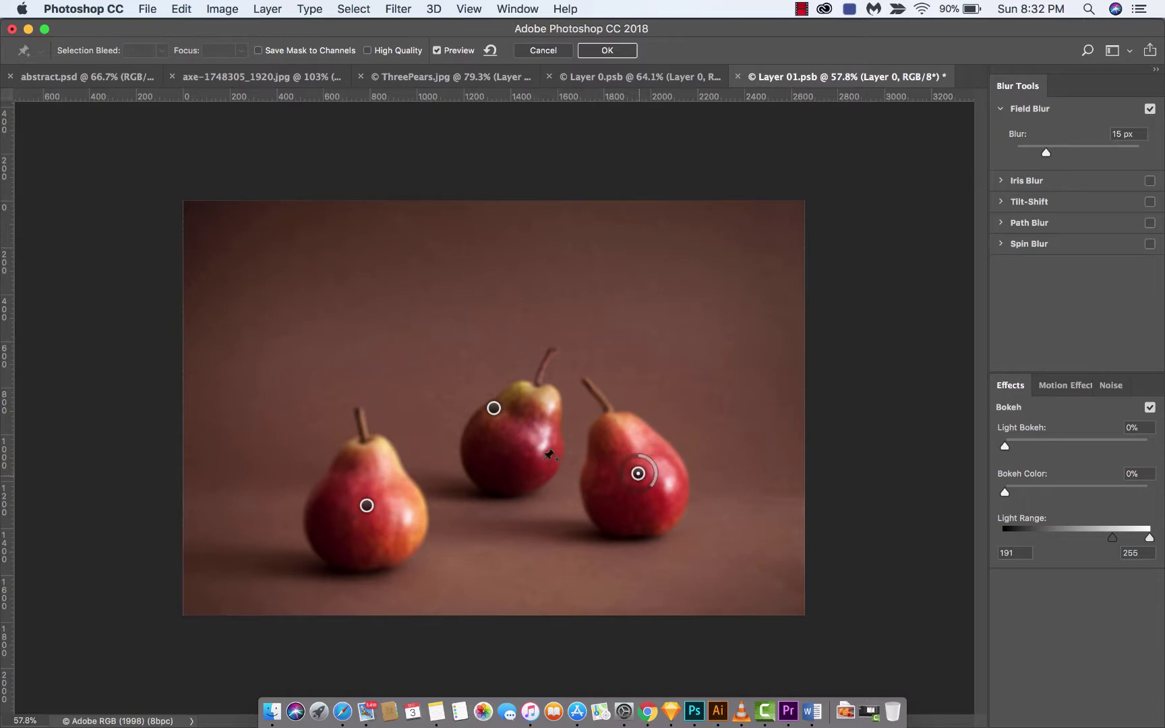
{"action": "left_click", "coordinate": [494, 409]}
{"action": "left_click_drag", "start_coordinate": [494, 408], "coordinate": [516, 438]}
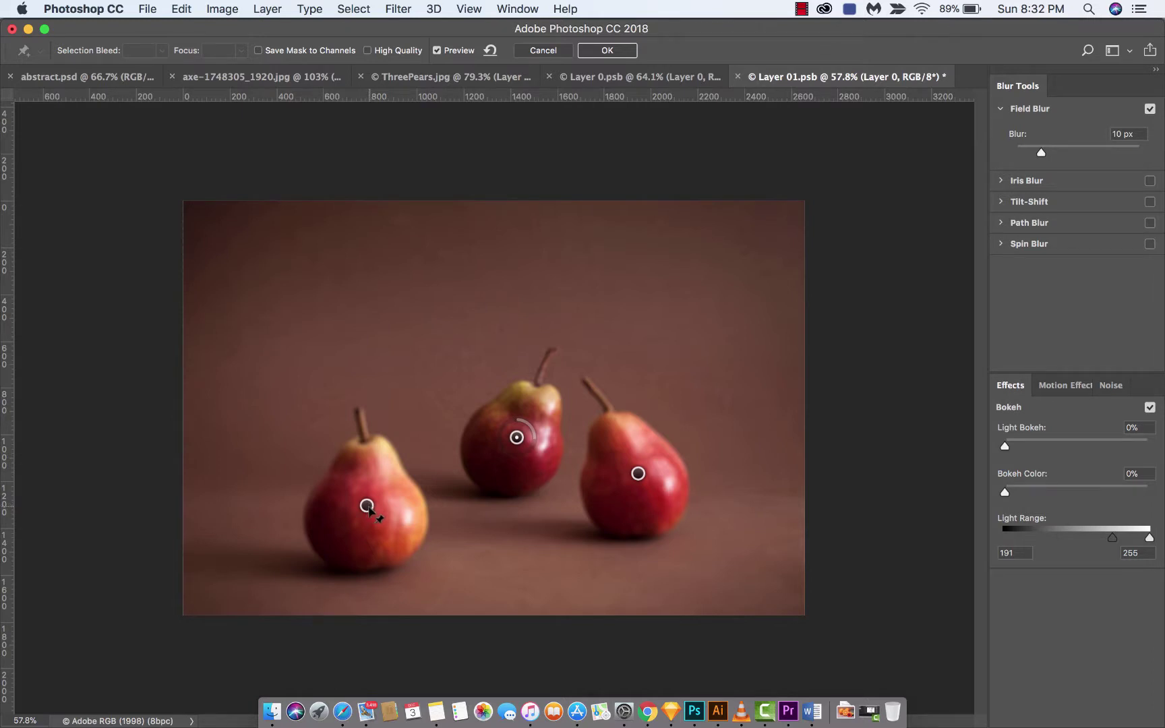
Nudge the left pear's blur point and reduce its blur to 0 px.
{"action": "left_click", "coordinate": [368, 507]}
{"action": "left_click_drag", "start_coordinate": [369, 510], "coordinate": [371, 512]}
{"action": "left_click_drag", "start_coordinate": [383, 519], "coordinate": [370, 491]}
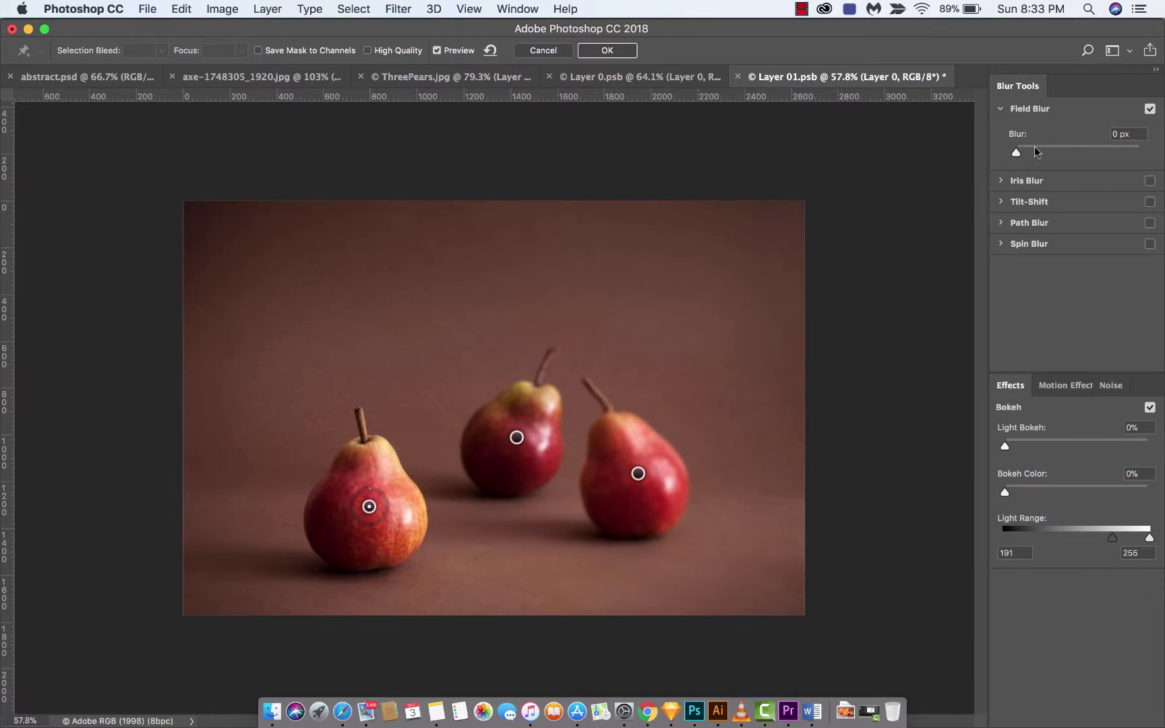
{"action": "mouse_move", "coordinate": [1016, 152]}
{"action": "left_mouse_down"}
{"action": "mouse_move", "coordinate": [1058, 153]}
{"action": "mouse_move", "coordinate": [1011, 162]}
{"action": "left_mouse_up"}
Set the right pear's blur to 15 px and the middle pear's to 30 px.
{"action": "left_click", "coordinate": [637, 474]}
{"action": "left_click_drag", "start_coordinate": [651, 484], "coordinate": [650, 486]}
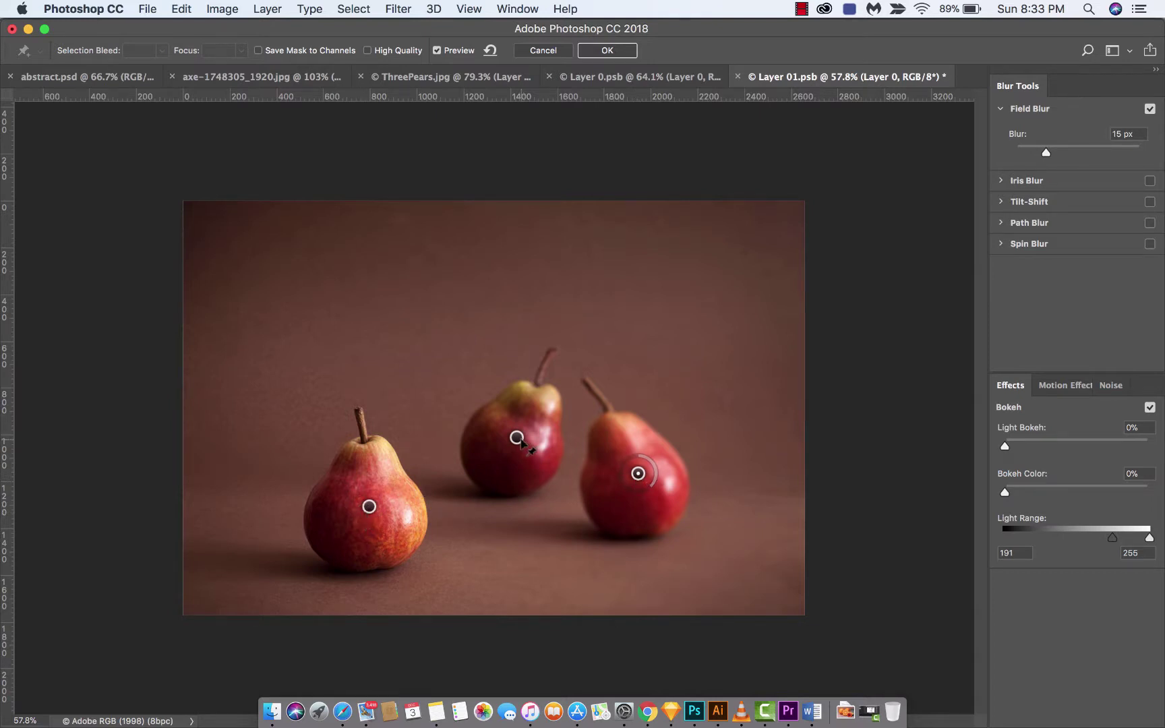
{"action": "left_click", "coordinate": [517, 439]}
{"action": "left_click_drag", "start_coordinate": [535, 442], "coordinate": [510, 461]}
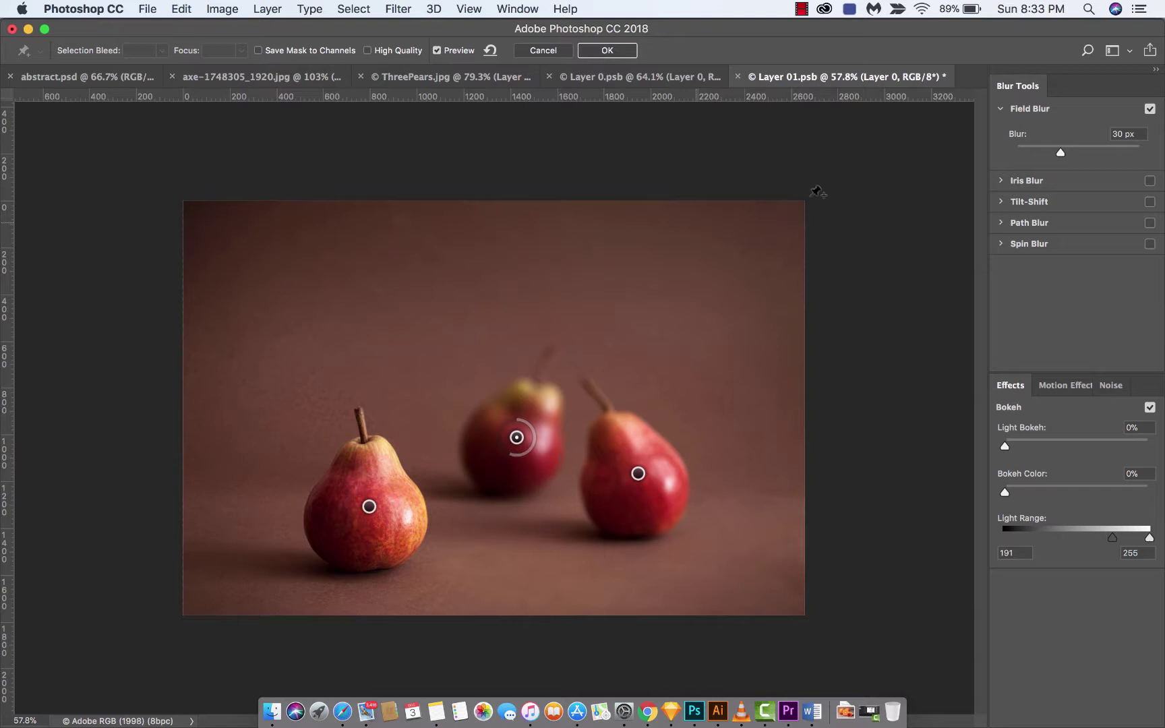
{"action": "left_click", "coordinate": [610, 49]}
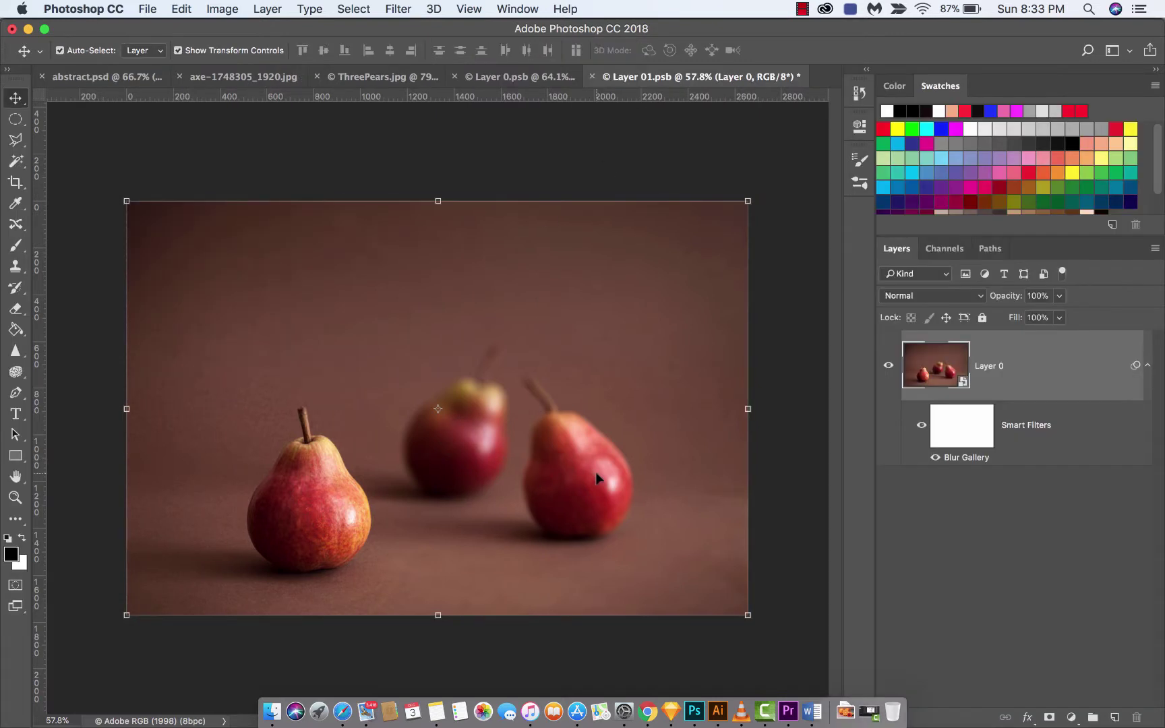
{"action": "scroll", "coordinate": [572, 485], "scroll_direction": "up", "scroll_amount": 5}
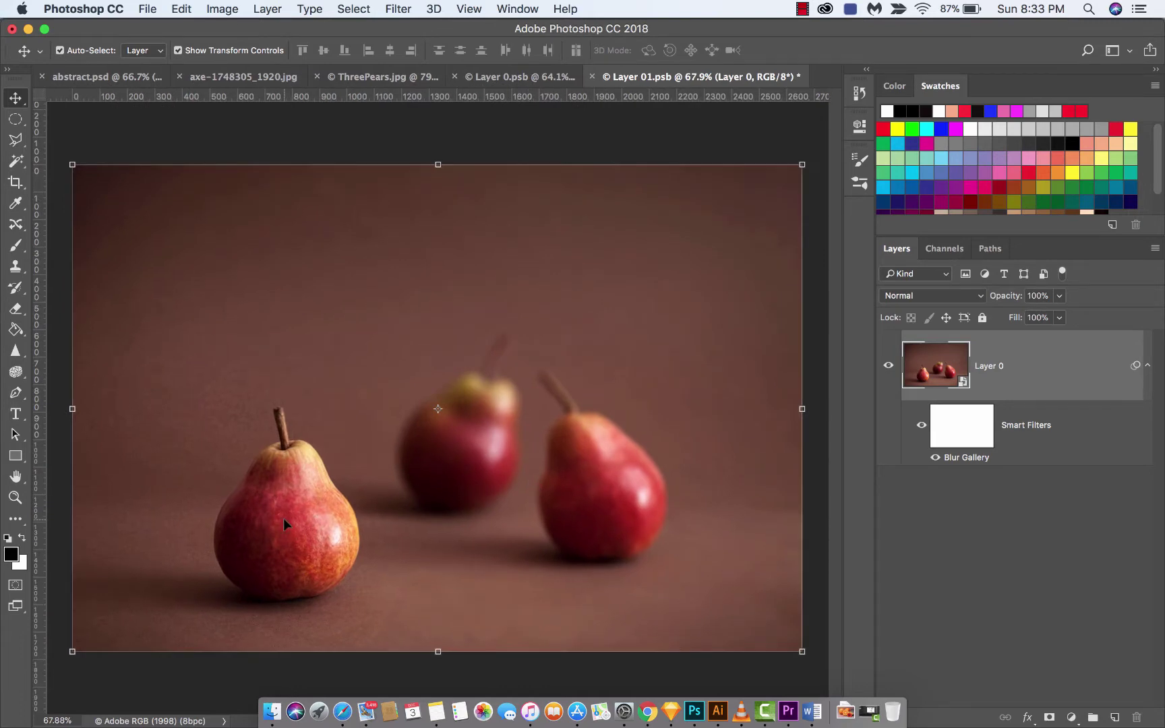
{"action": "scroll", "coordinate": [283, 518], "scroll_direction": "up", "scroll_amount": 2}
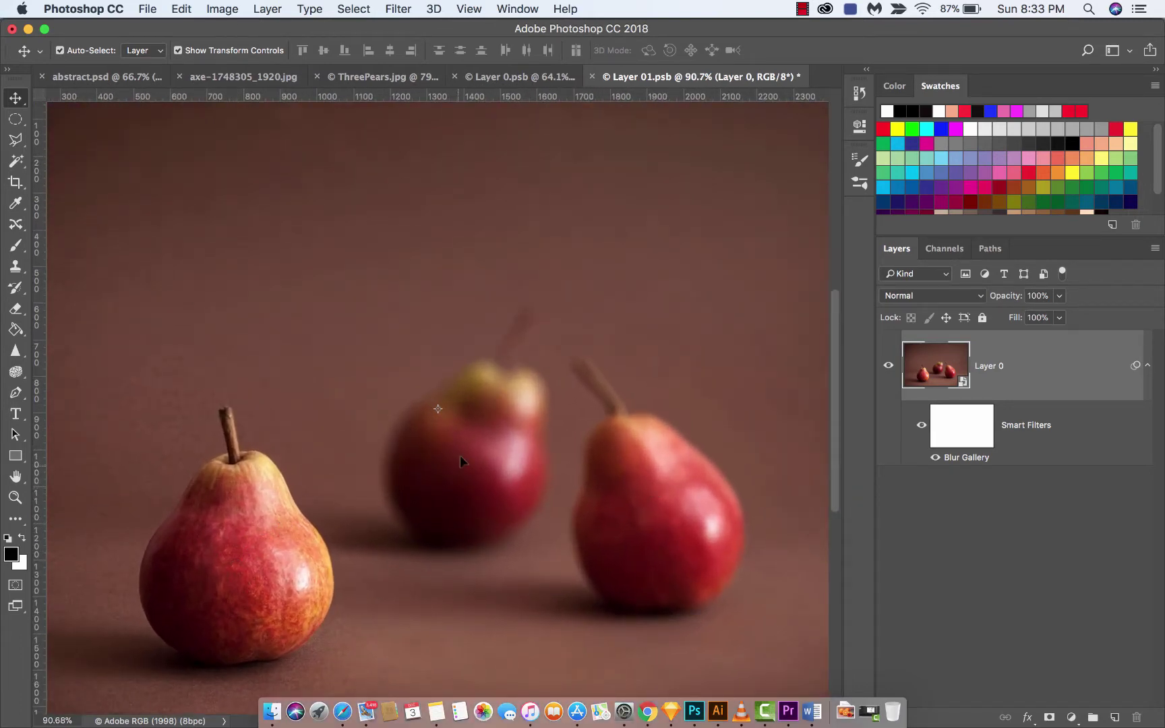
{"action": "scroll", "coordinate": [474, 447], "scroll_direction": "down", "scroll_amount": 3}
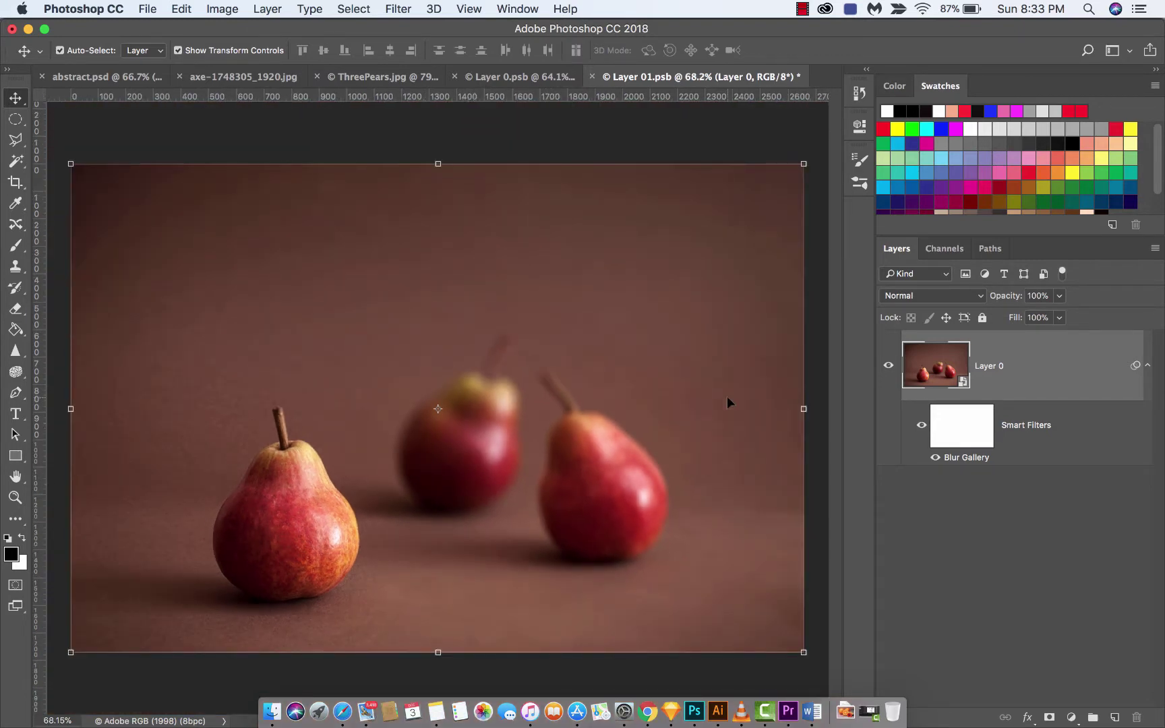
Reopen the Field Blur and add Grain noise to the blurred areas.
{"action": "double_click", "coordinate": [971, 459]}
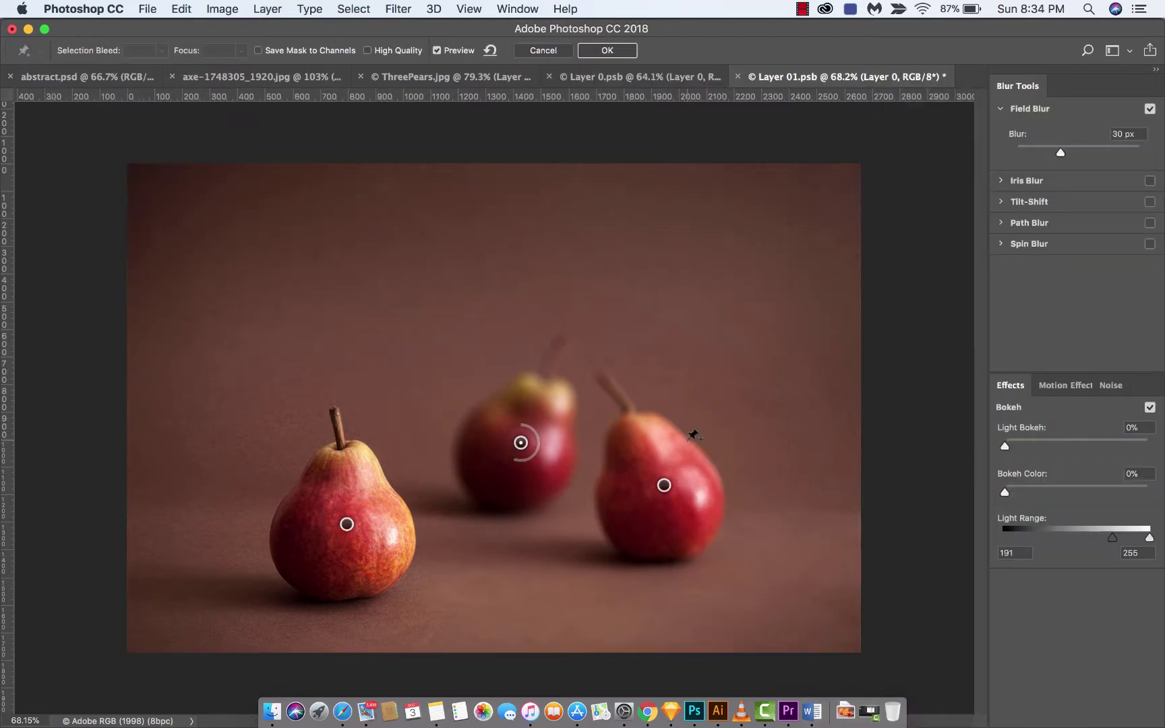
{"action": "left_click", "coordinate": [346, 525]}
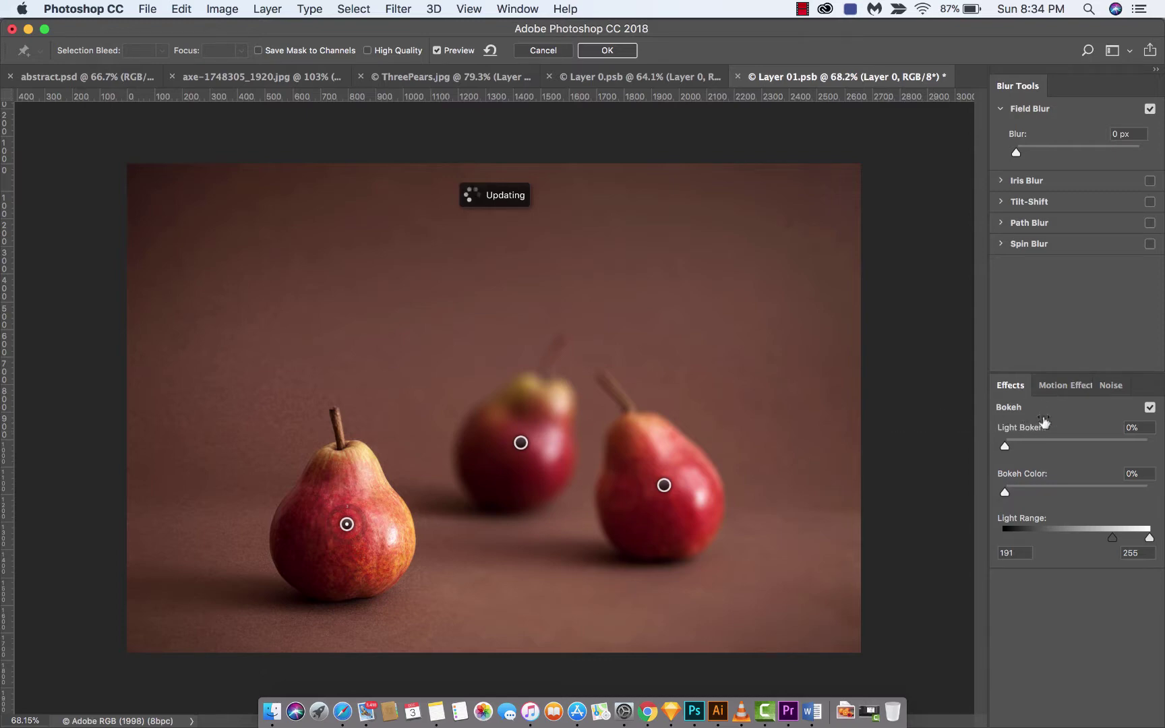
{"action": "left_click", "coordinate": [1110, 387]}
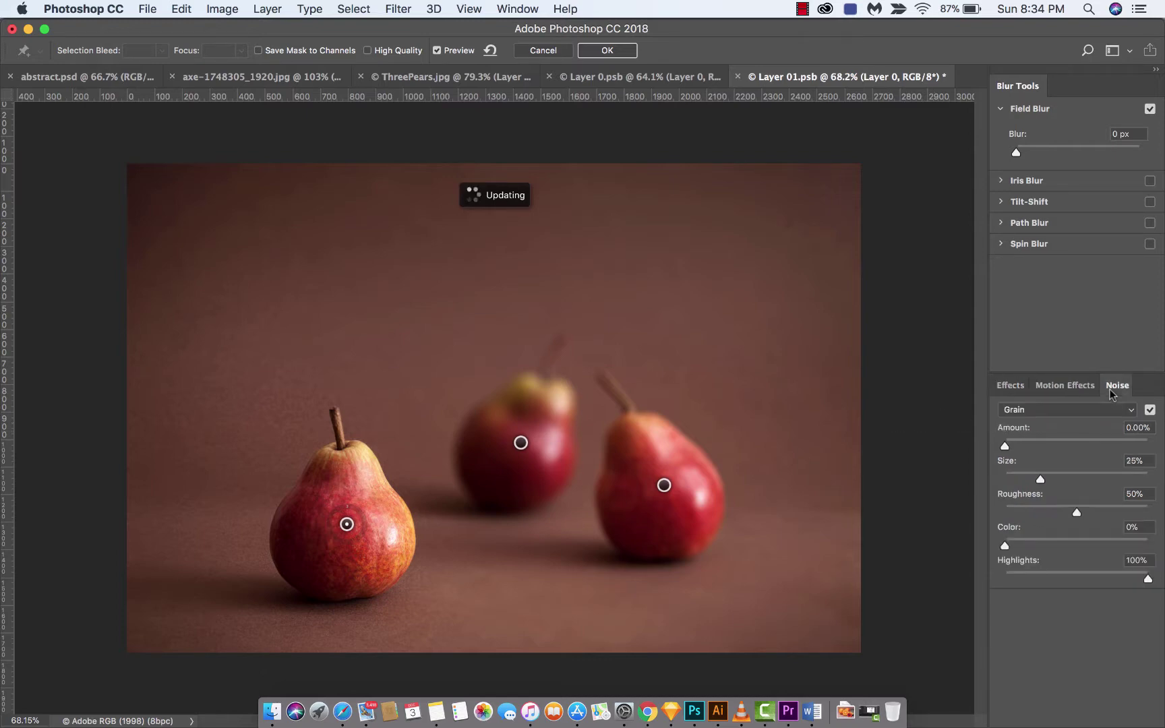
{"action": "left_click", "coordinate": [1064, 409]}
{"action": "left_click", "coordinate": [1137, 409]}
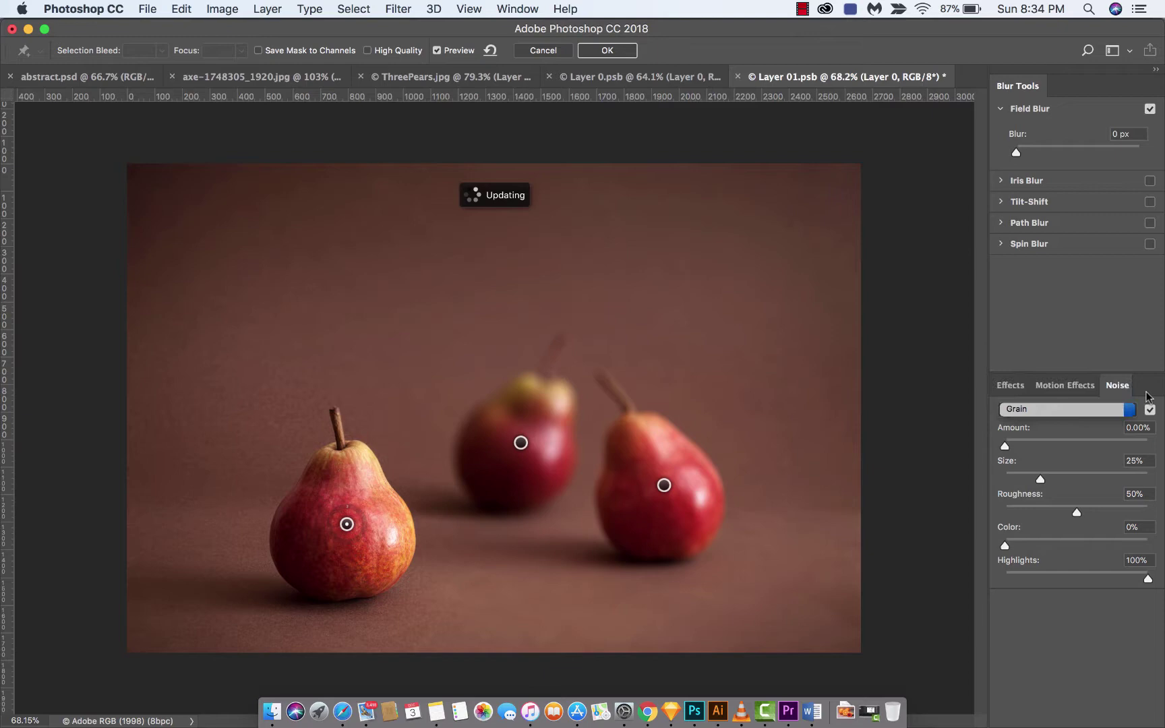
{"action": "left_click", "coordinate": [1009, 388]}
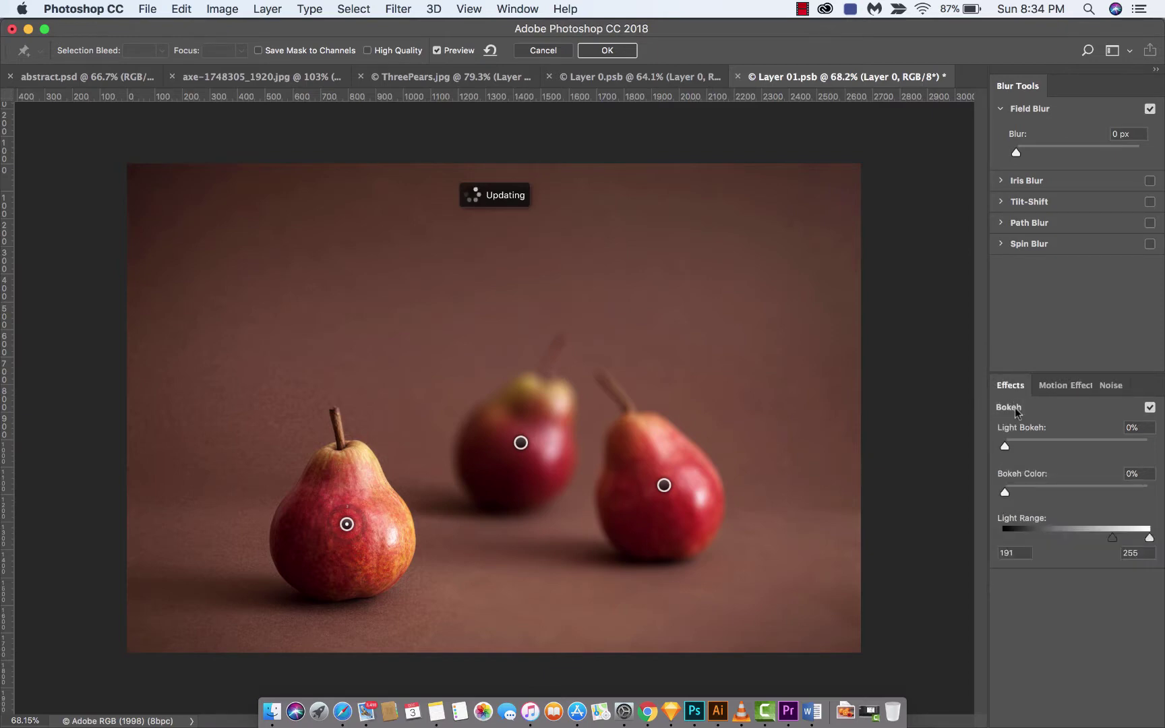
{"action": "left_click", "coordinate": [1106, 385]}
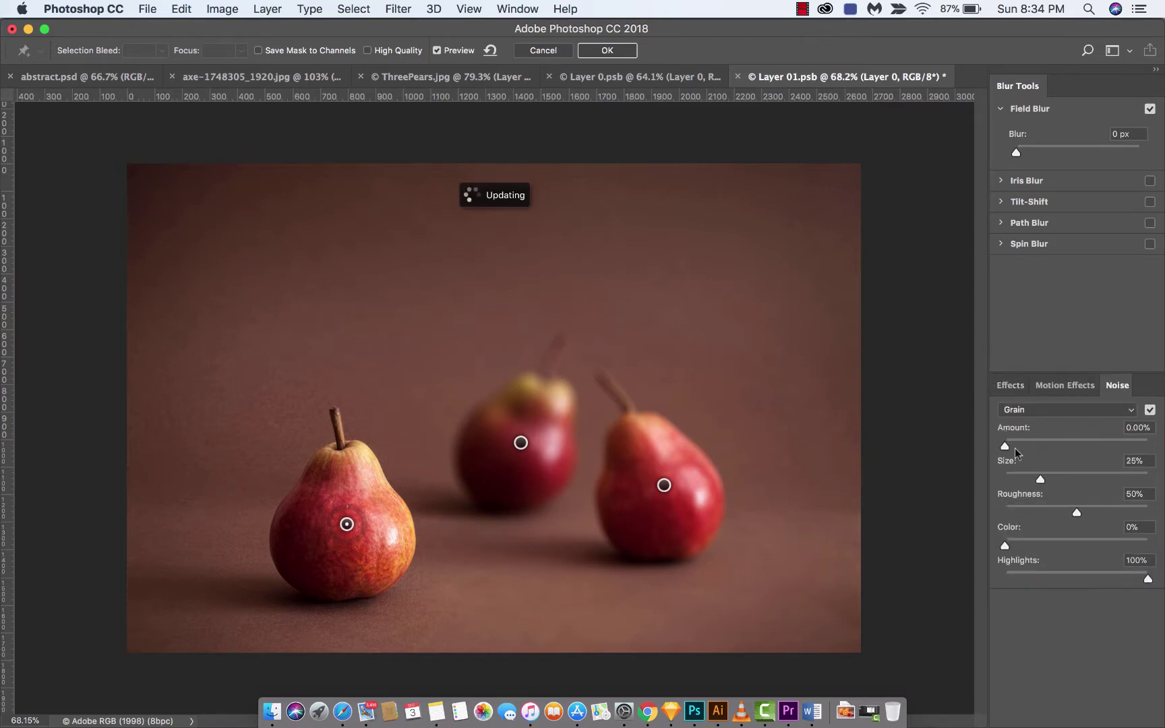
{"action": "left_click_drag", "start_coordinate": [1005, 448], "coordinate": [1068, 481]}
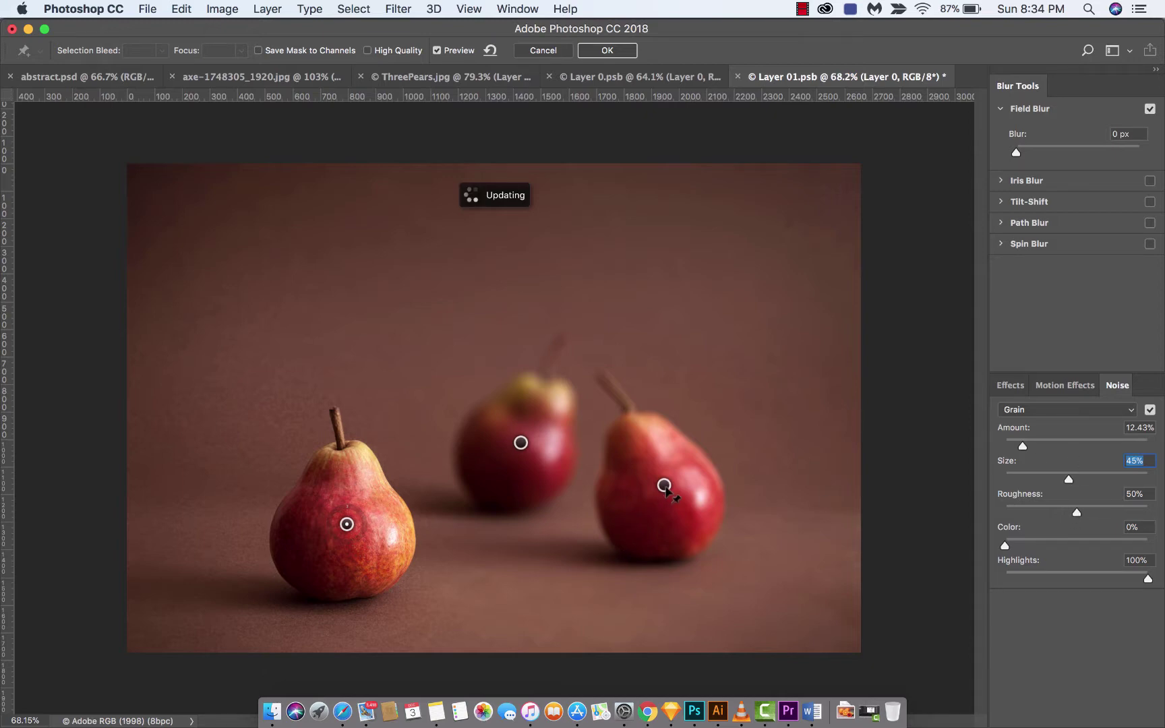
Fine-tune grain to 8.47% amount, 45% size, 49% roughness, and raise the middle pear's blur to 33 px.
{"action": "left_click", "coordinate": [664, 484]}
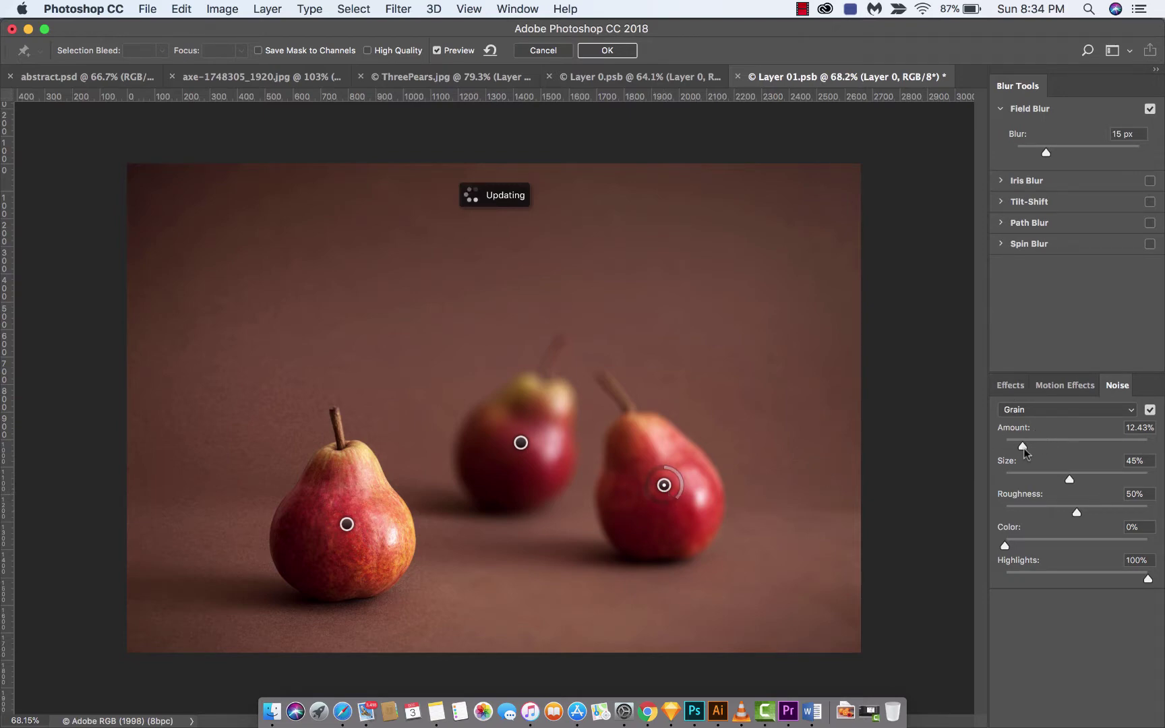
{"action": "left_click_drag", "start_coordinate": [1024, 448], "coordinate": [1021, 452]}
{"action": "left_click_drag", "start_coordinate": [1076, 514], "coordinate": [1075, 514]}
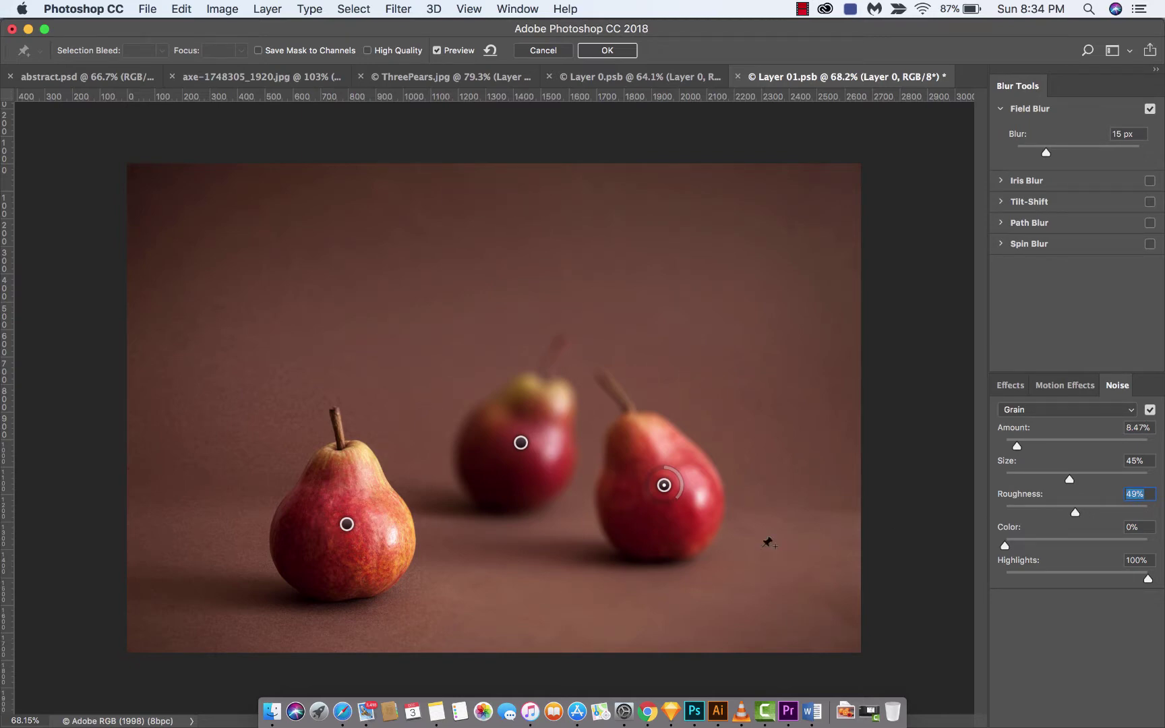
{"action": "left_click", "coordinate": [520, 442]}
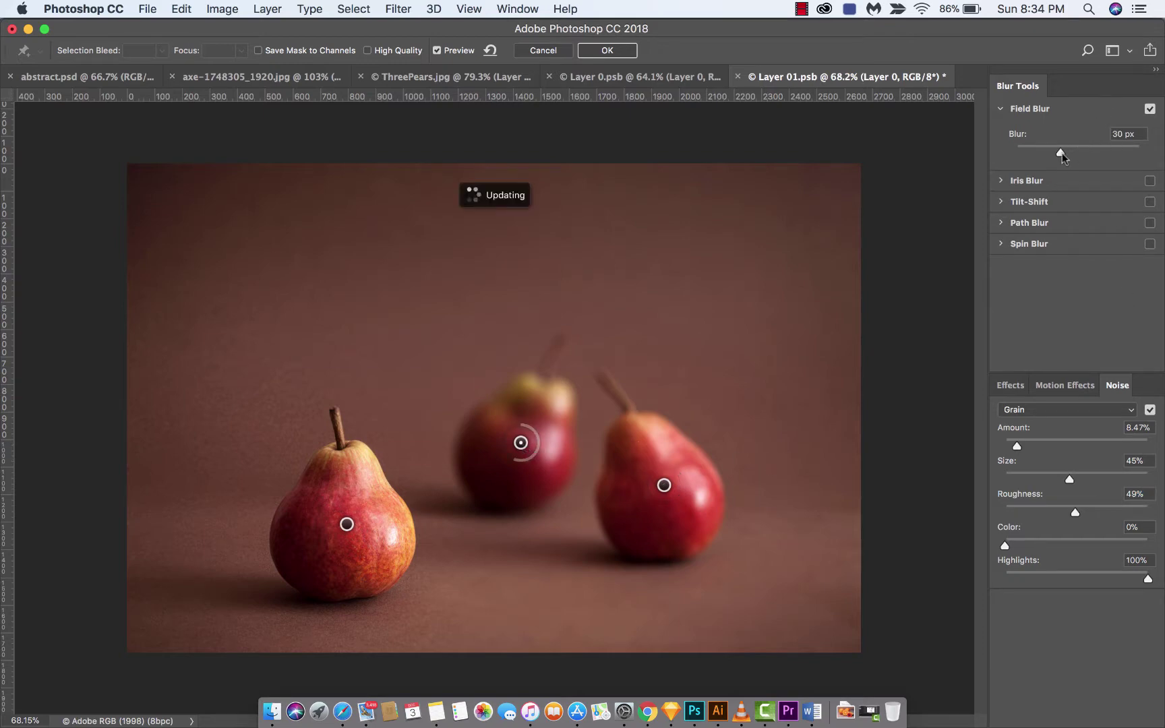
{"action": "left_click_drag", "start_coordinate": [1062, 155], "coordinate": [1063, 158]}
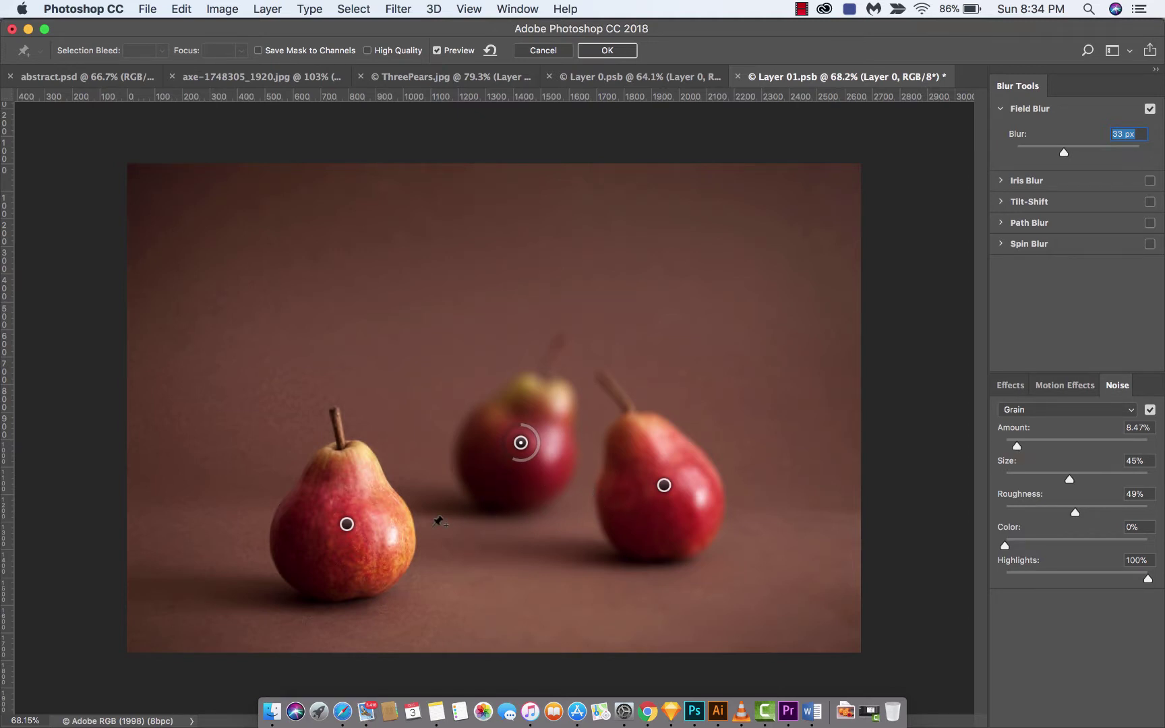
Add blur points in the upper-left and upper-right background corners and set their blur strength.
{"action": "left_click", "coordinate": [347, 523]}
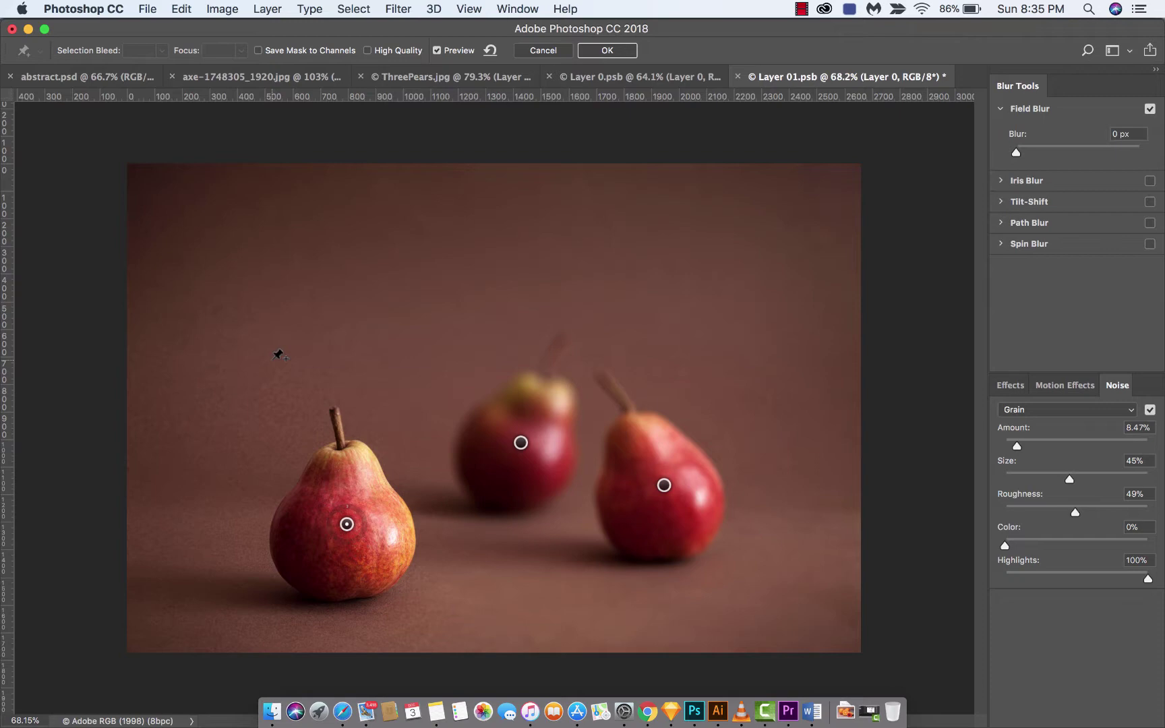
{"action": "left_click", "coordinate": [222, 302]}
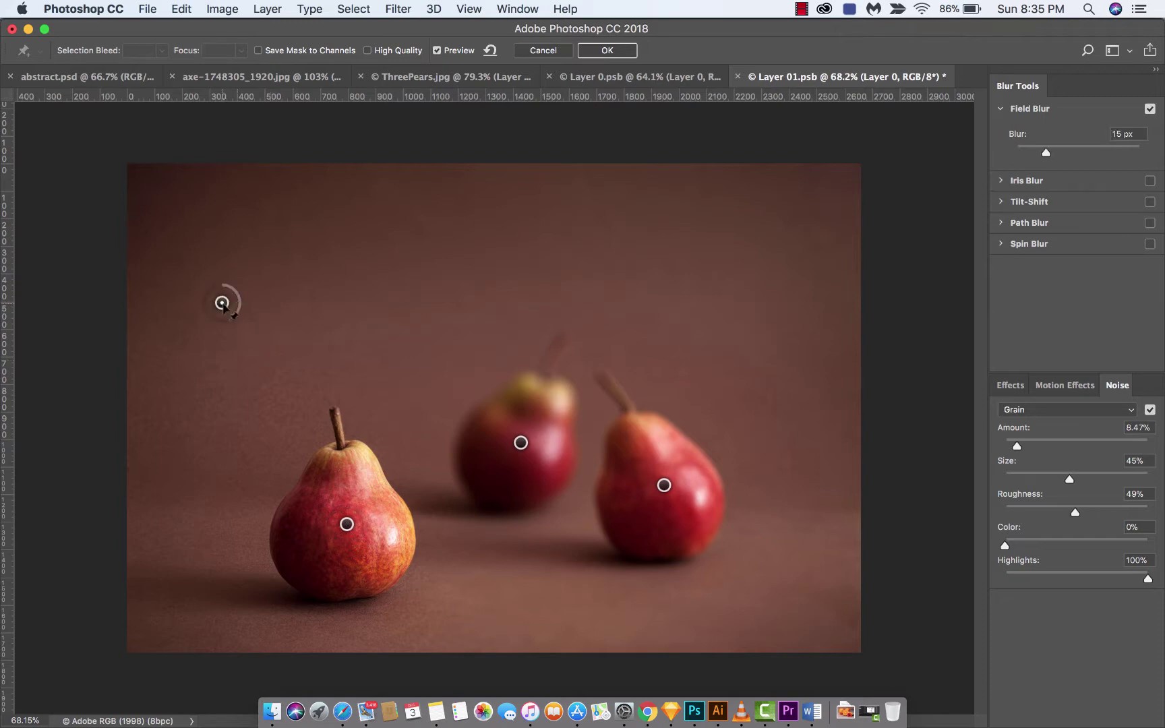
{"action": "left_click_drag", "start_coordinate": [237, 318], "coordinate": [217, 324]}
{"action": "left_click", "coordinate": [798, 324]}
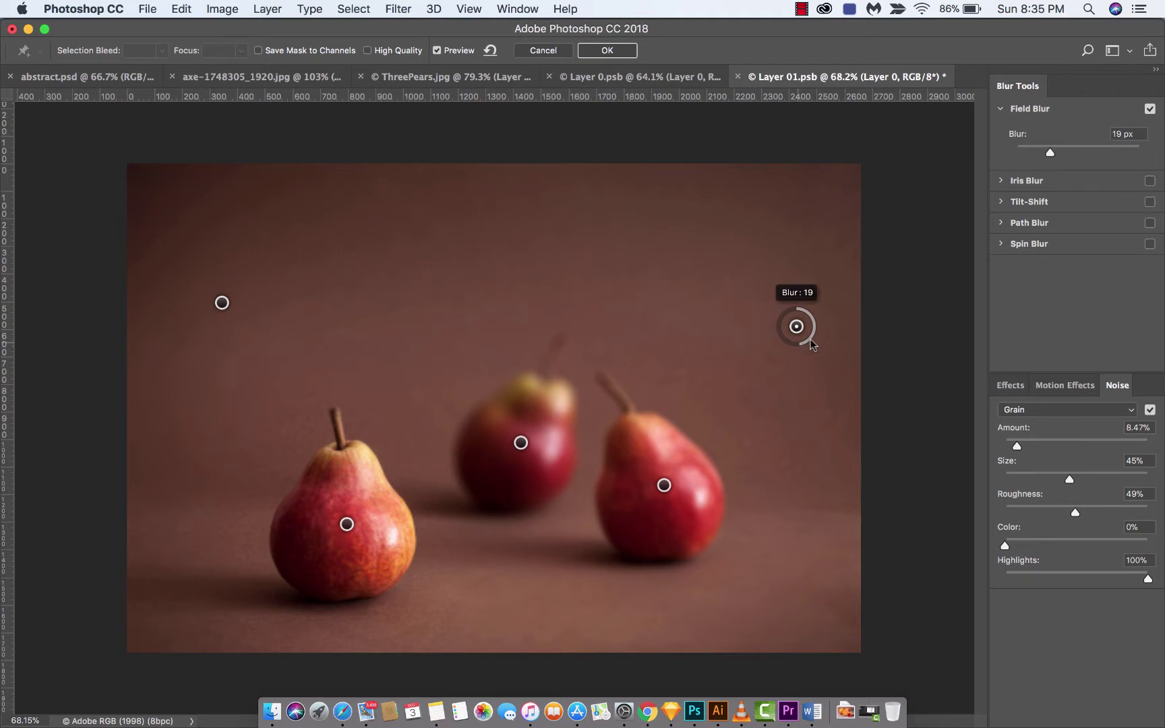
{"action": "left_click_drag", "start_coordinate": [802, 344], "coordinate": [790, 347]}
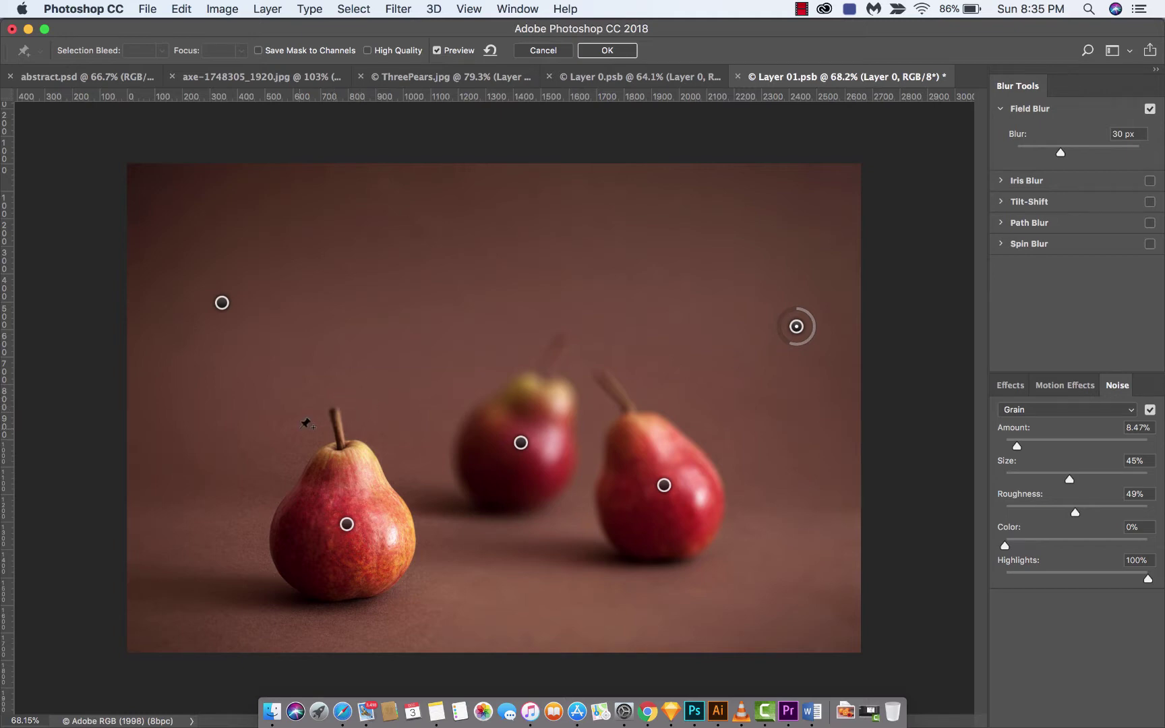
Add a 15 px blur point above the front pear, delete the stray point, and apply the filter.
{"action": "left_click", "coordinate": [289, 439]}
{"action": "mouse_move", "coordinate": [300, 432]}
{"action": "left_mouse_down"}
{"action": "mouse_move", "coordinate": [322, 437]}
{"action": "mouse_move", "coordinate": [304, 457]}
{"action": "left_mouse_up"}
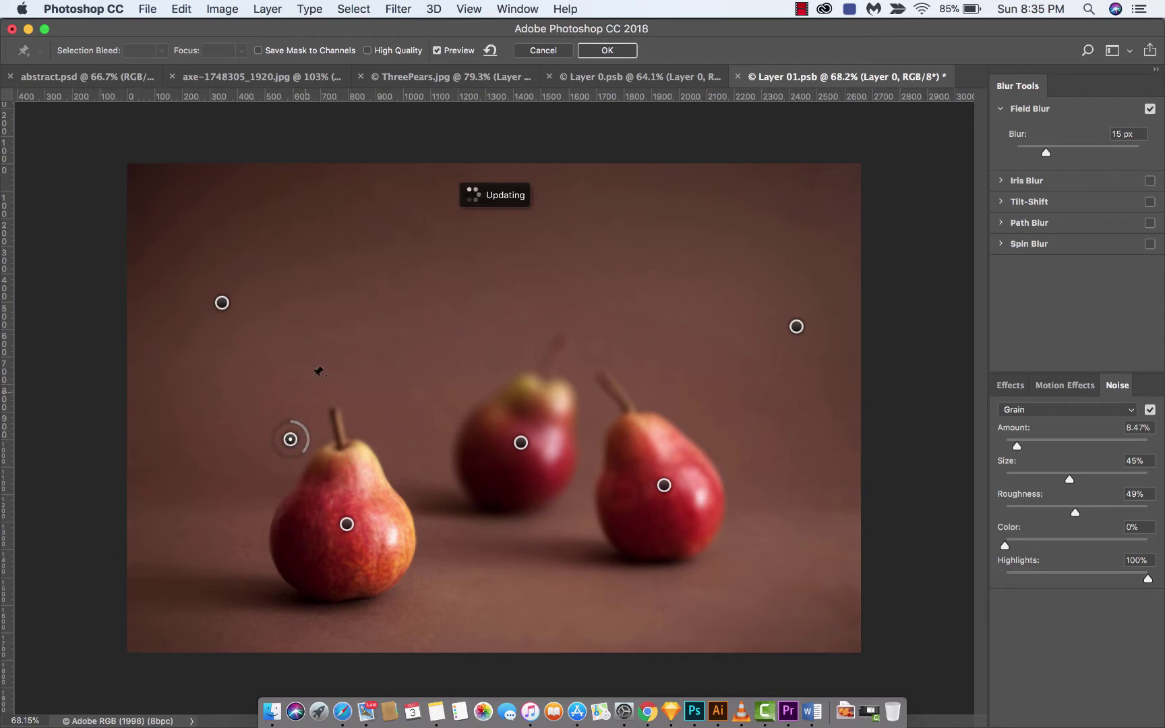
{"action": "left_click", "coordinate": [312, 377]}
{"action": "key", "text": "Delete"}
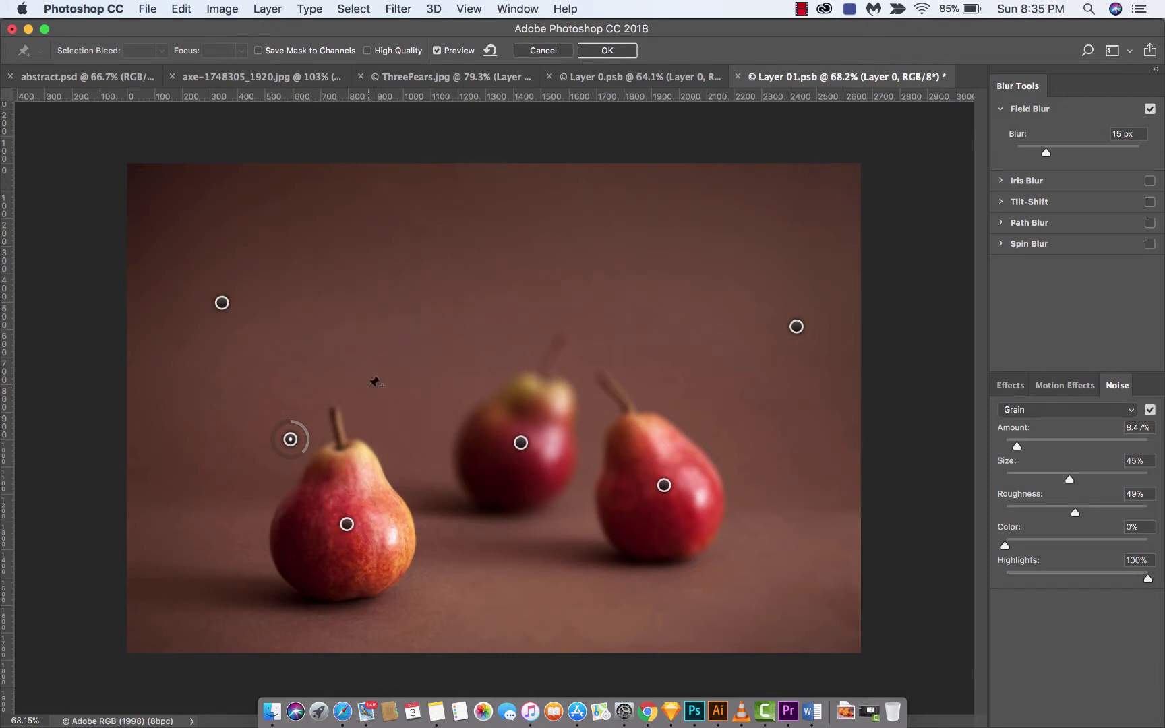
{"action": "left_click", "coordinate": [608, 51]}
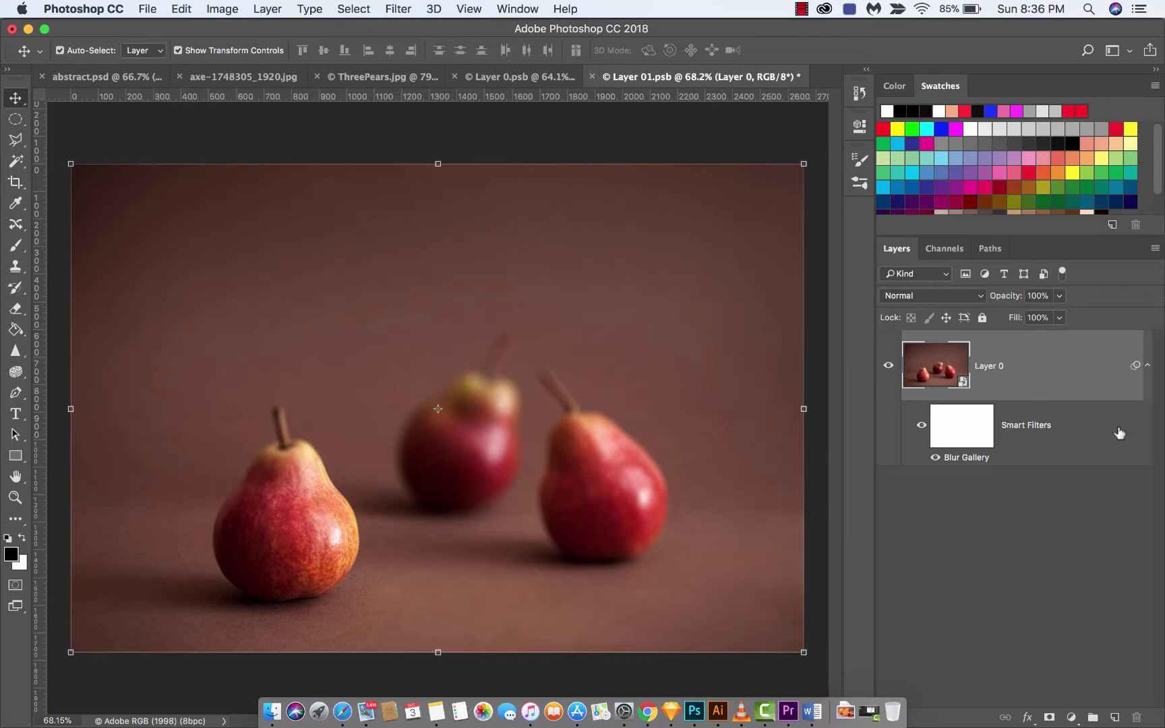
Target the Blur Gallery filter mask and brush black over the front pear's stem to restore sharpness.
{"action": "left_click", "coordinate": [958, 434]}
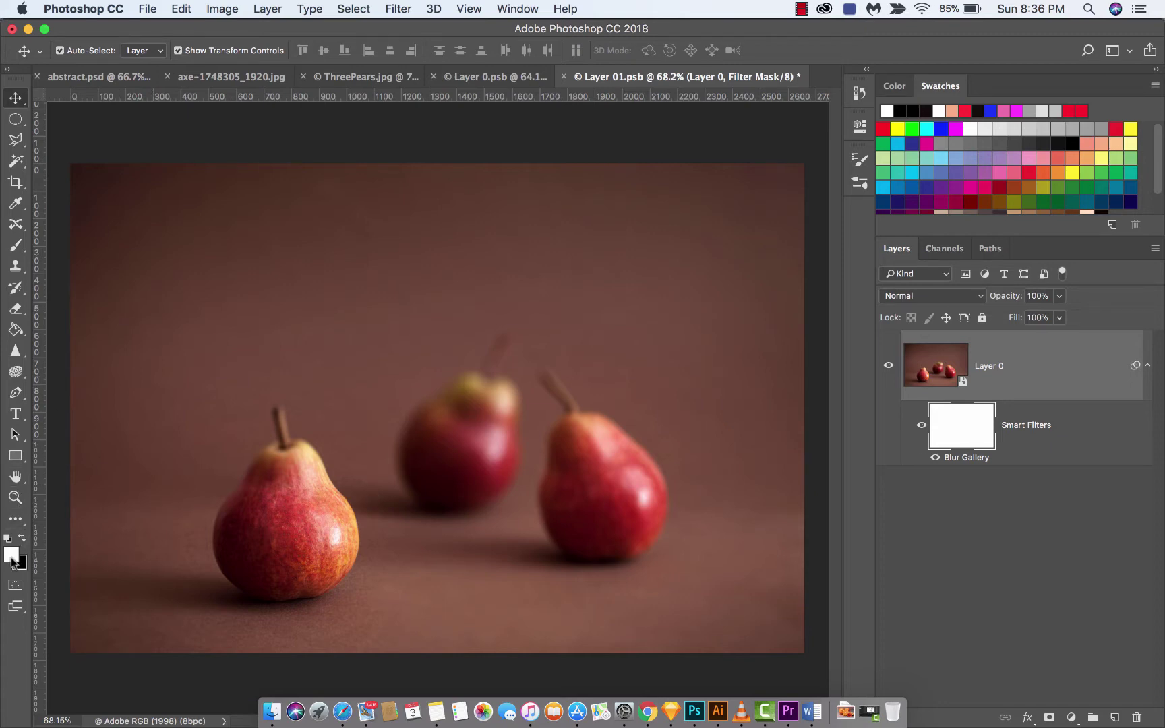
{"action": "key", "text": "x"}
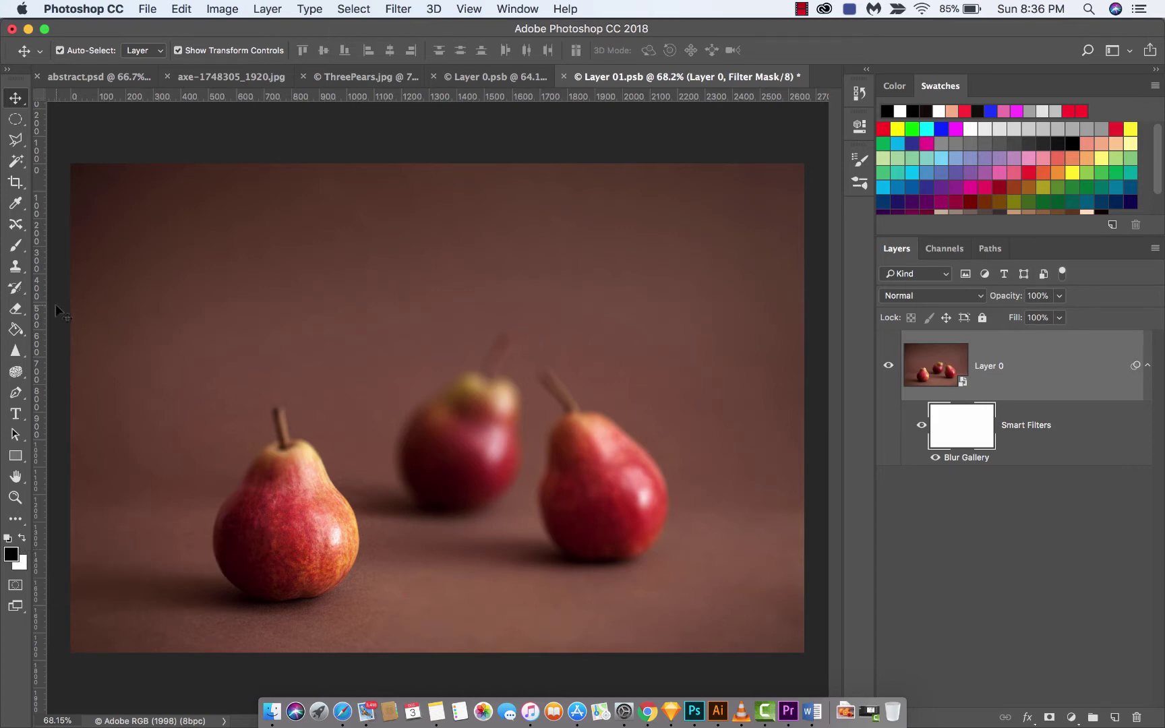
{"action": "left_click", "coordinate": [16, 248]}
{"action": "left_click", "coordinate": [109, 244]}
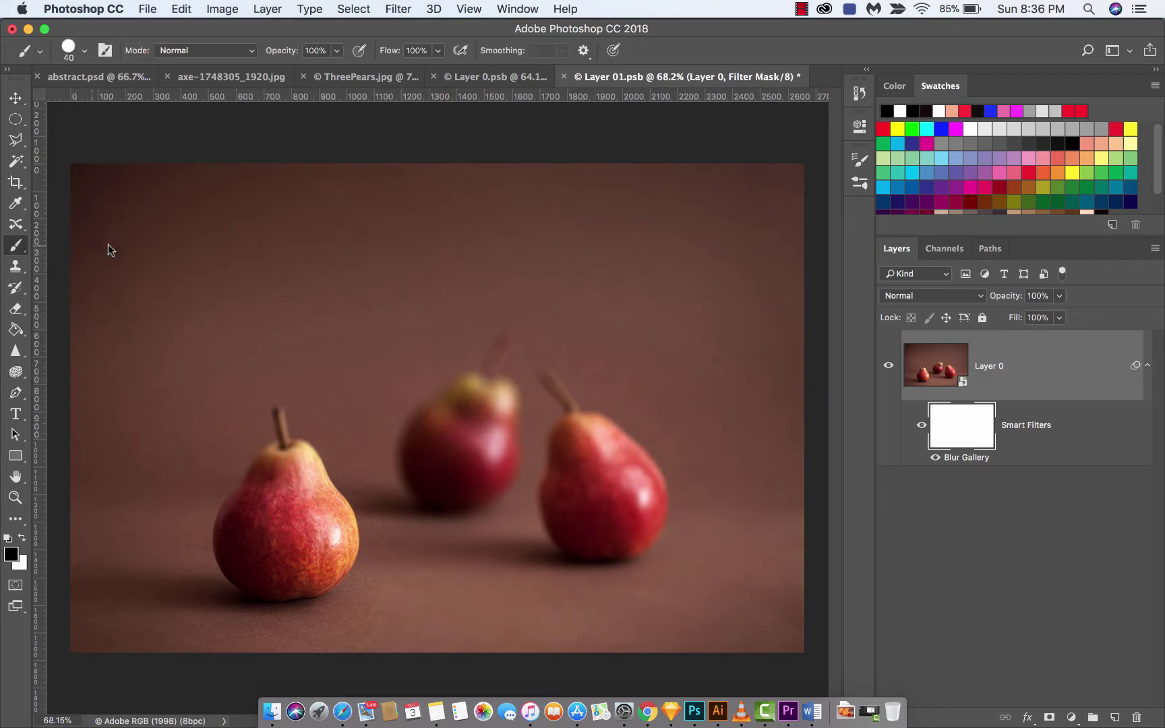
{"action": "left_click", "coordinate": [989, 435]}
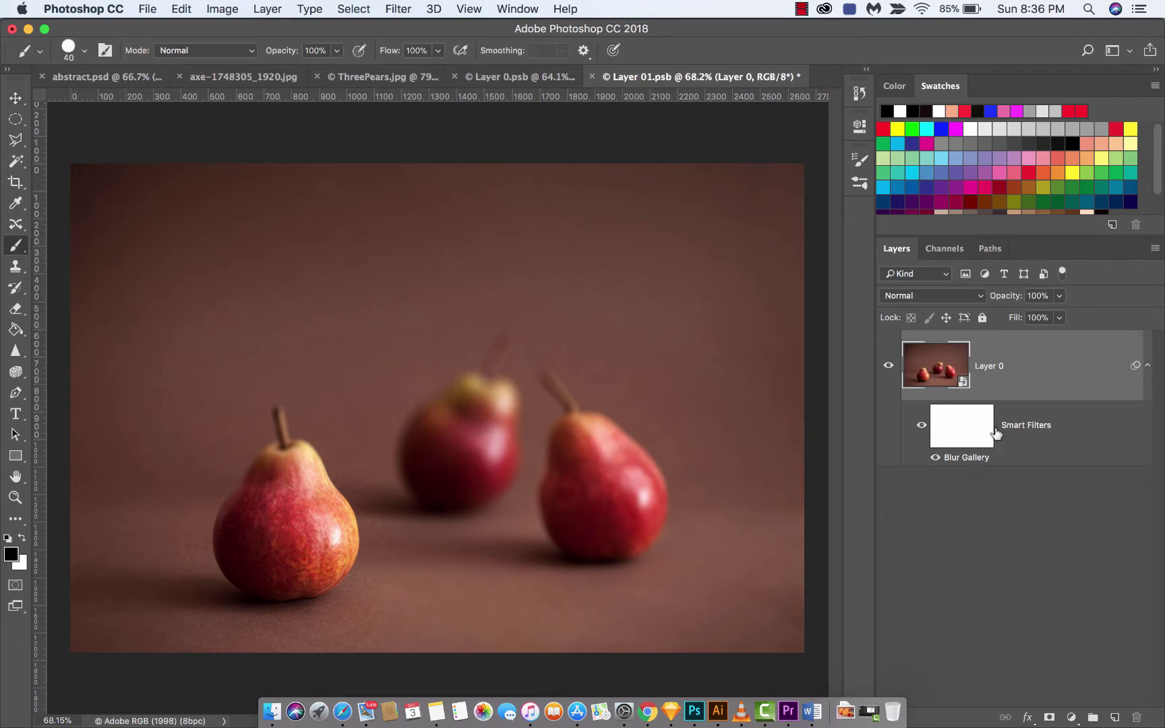
{"action": "left_click", "coordinate": [947, 430]}
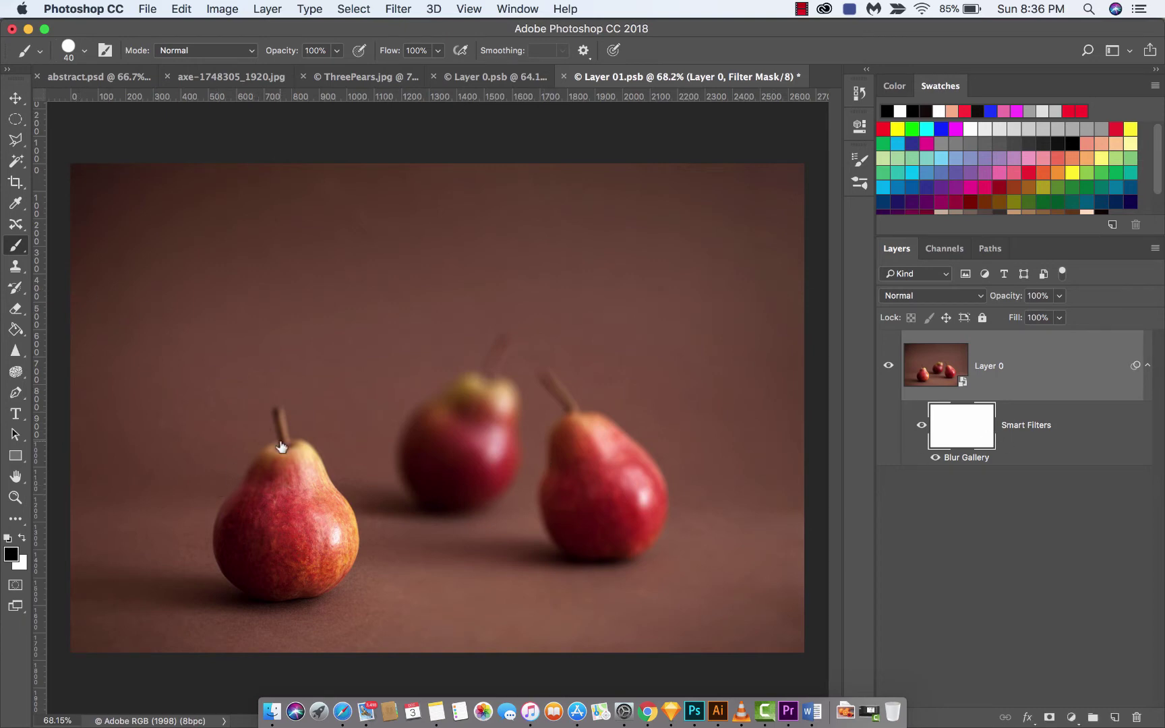
{"action": "left_click_drag", "start_coordinate": [279, 416], "coordinate": [281, 439]}
{"action": "left_click", "coordinate": [520, 9]}
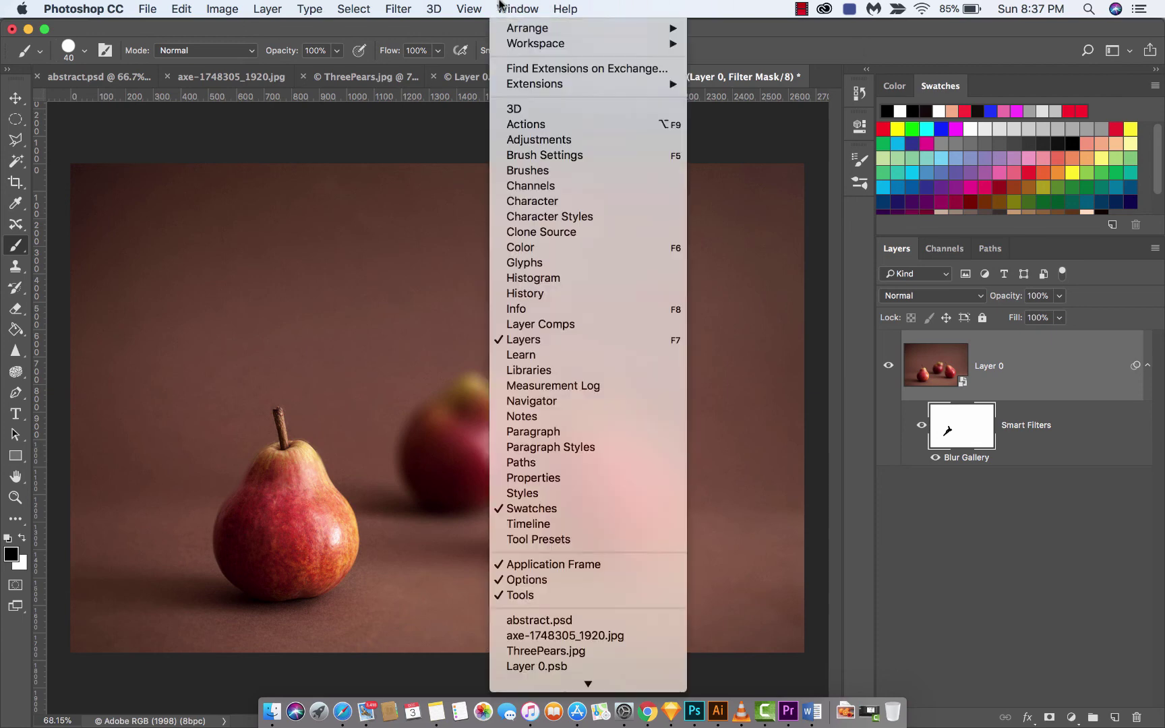
{"action": "left_click", "coordinate": [527, 7]}
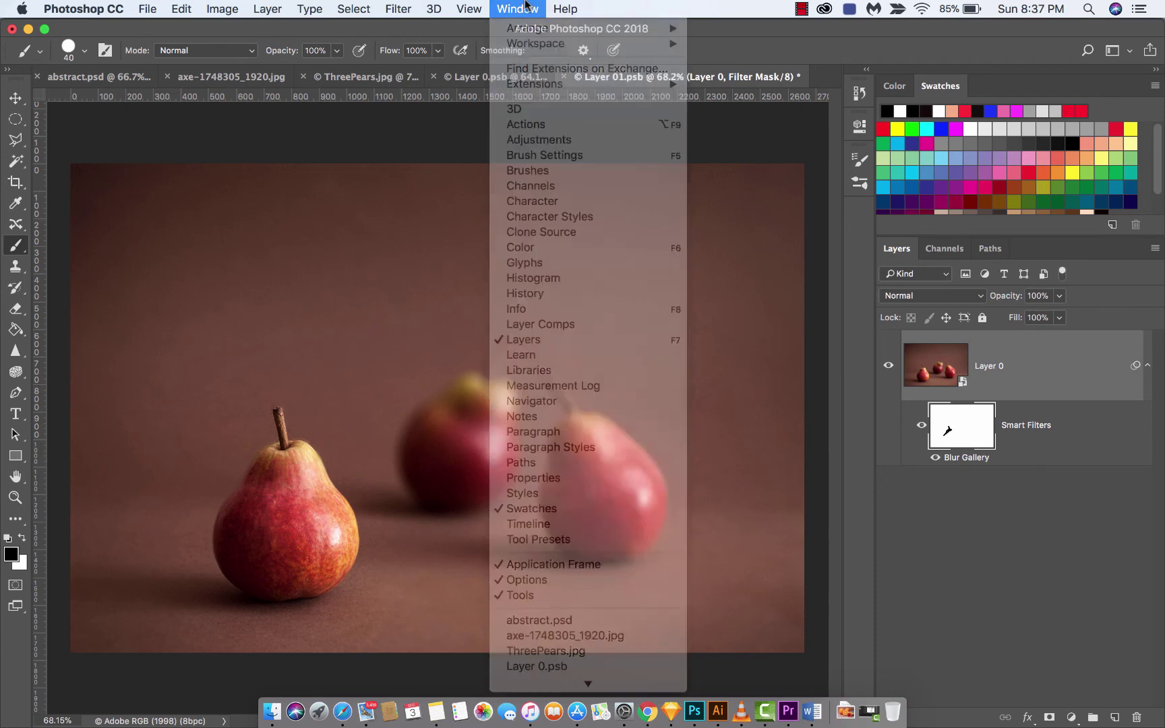